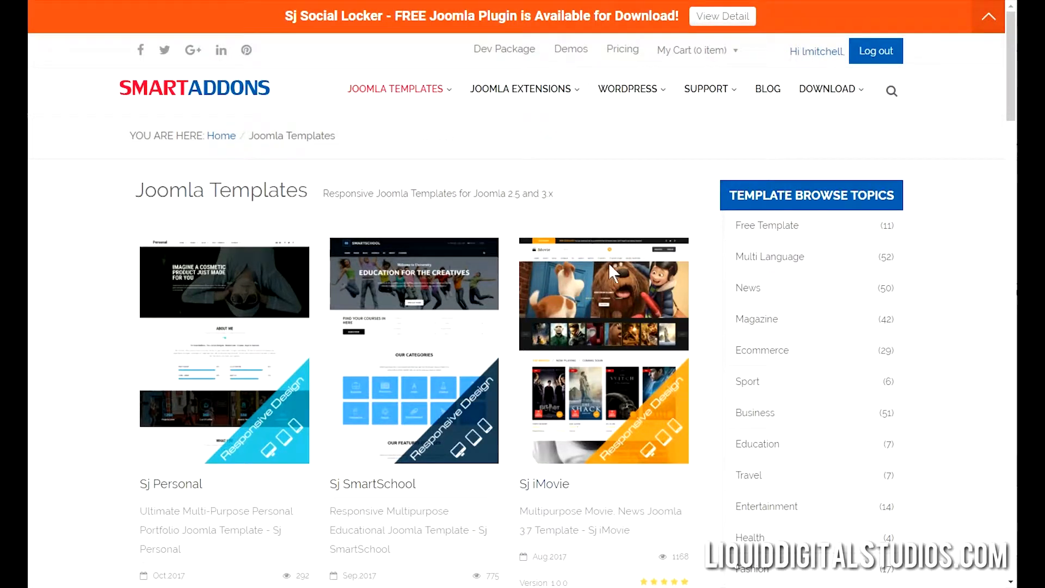
Launch the Sj iMovie live demo using its red Demo button in the Joomla Templates listing.
mouse_move(611, 318)
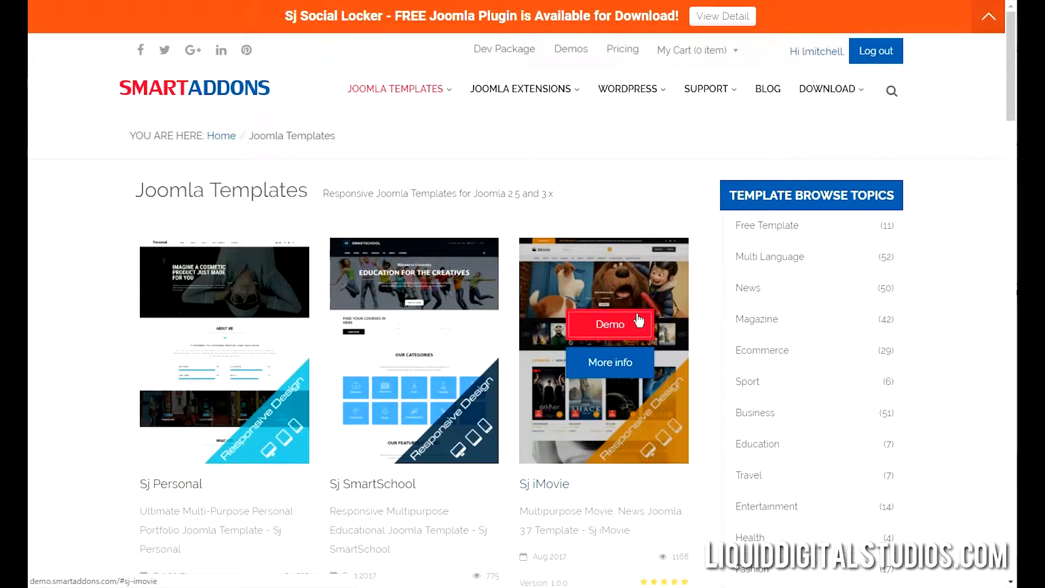
click(630, 327)
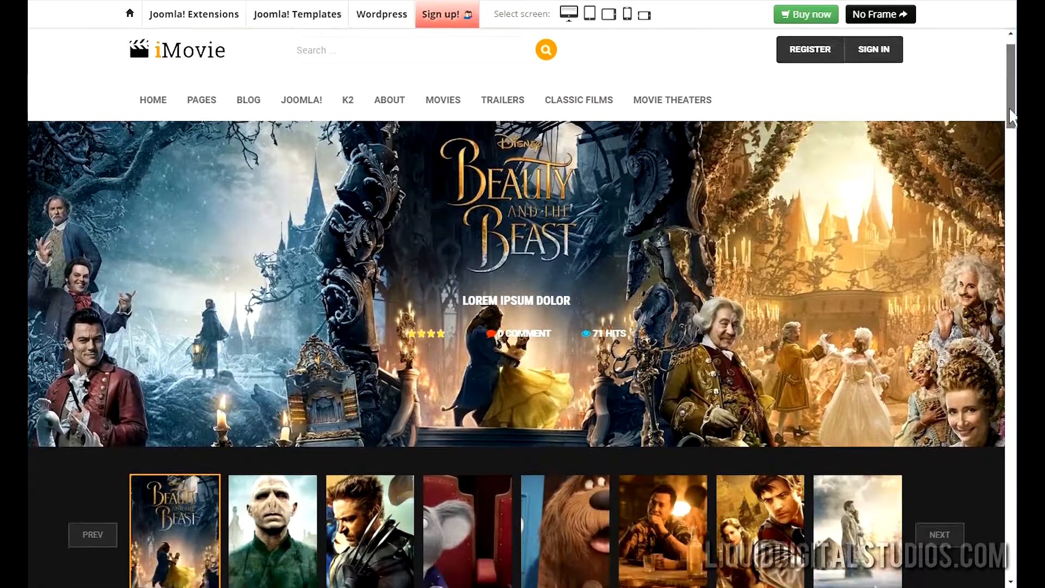
Step the iMovie hero slider through the X-Men, Sing koala and Pets dog slides.
scroll(1011, 120, down, 2)
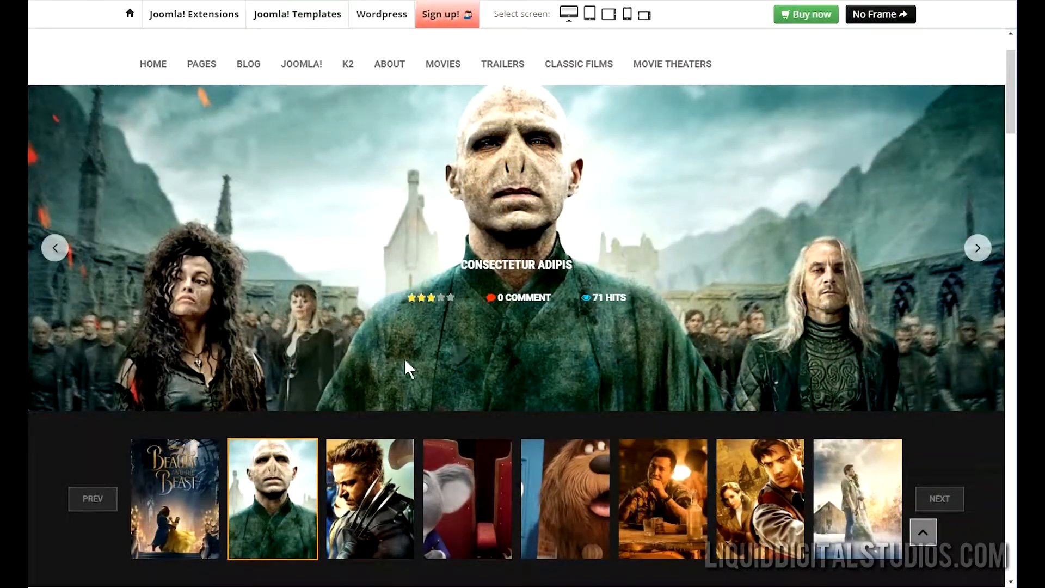
click(359, 480)
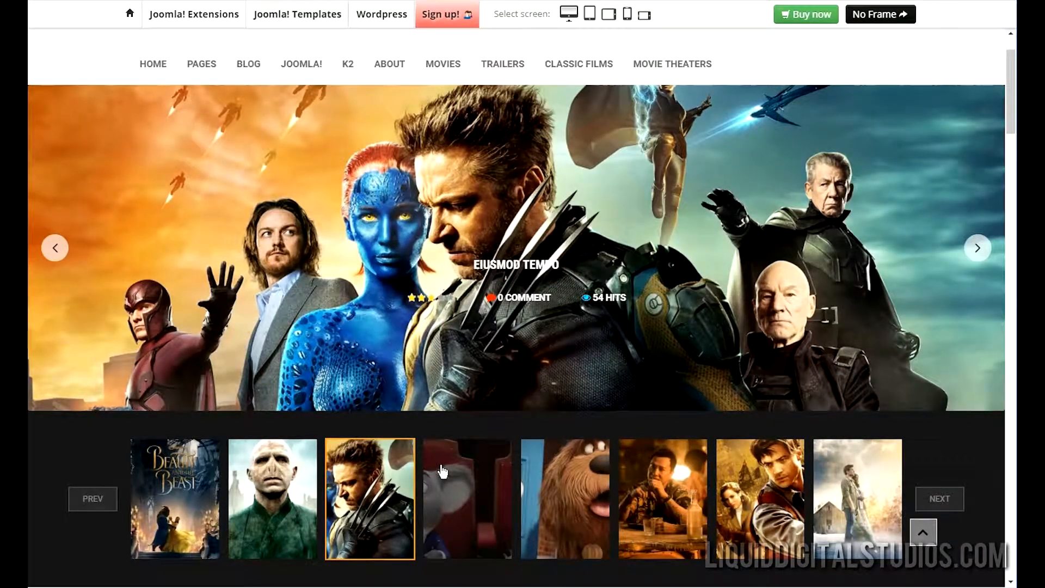
click(441, 471)
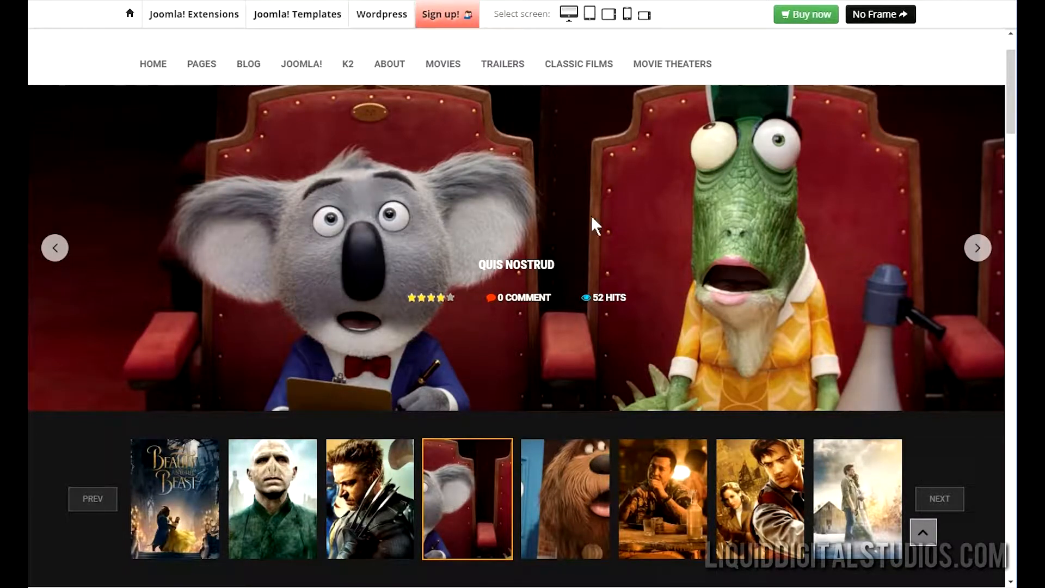
click(591, 478)
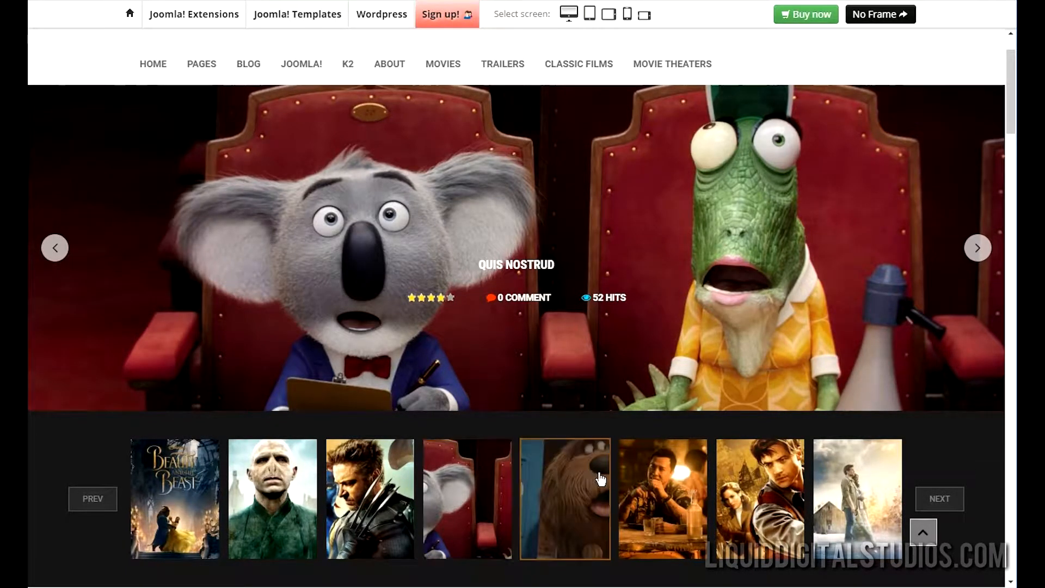
scroll(816, 406, down, 9)
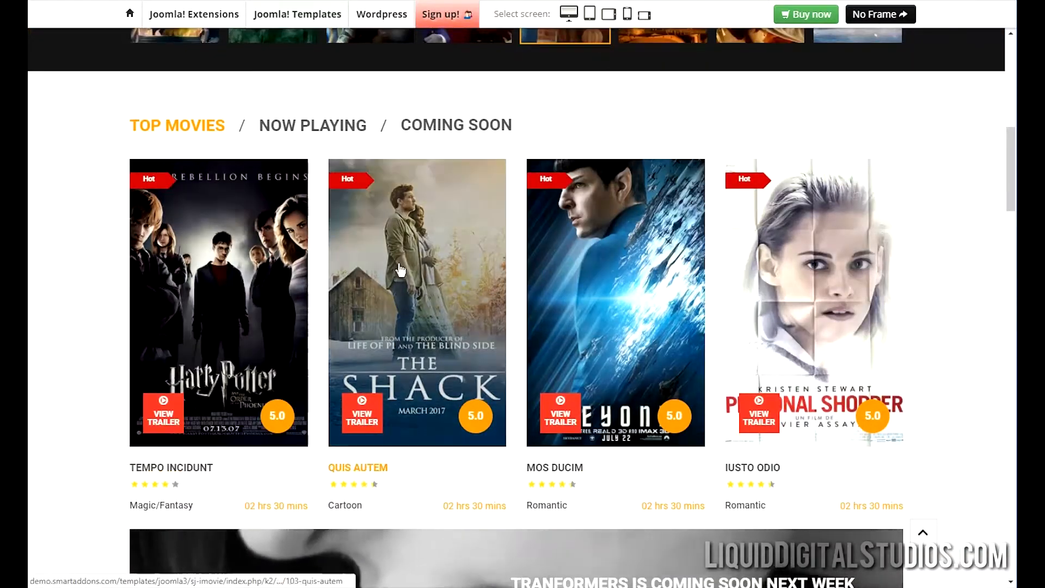
Scroll down through the iMovie demo homepage sections and back up slightly.
scroll(480, 280, down, 6)
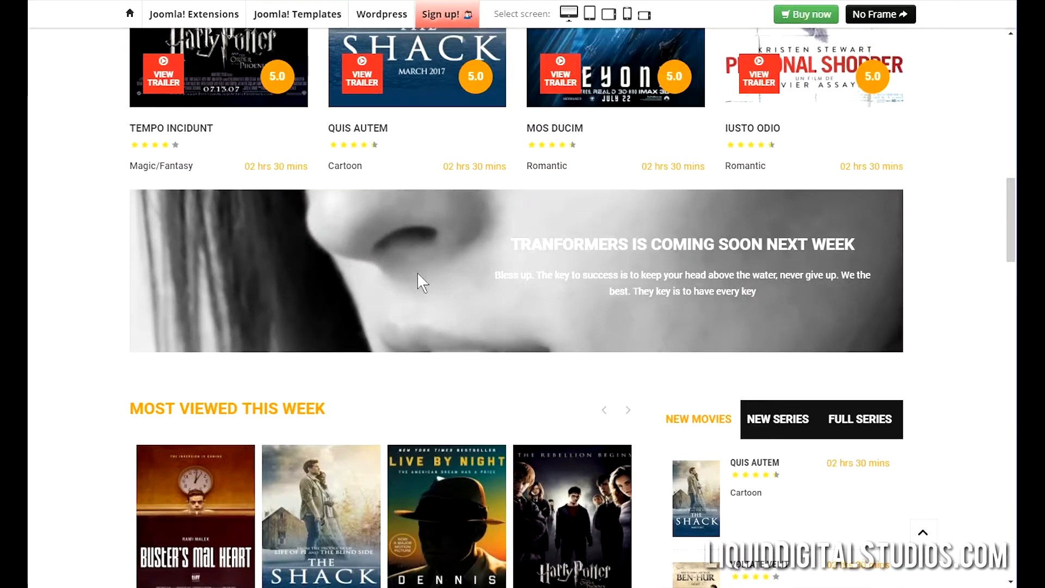
scroll(419, 280, down, 5)
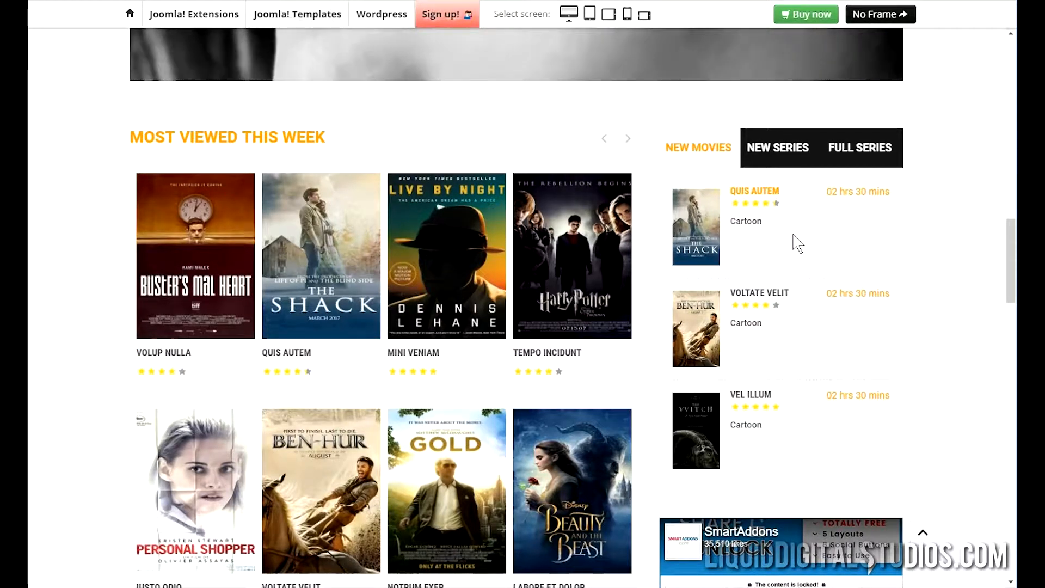
scroll(731, 283, down, 3)
scroll(736, 286, down, 9)
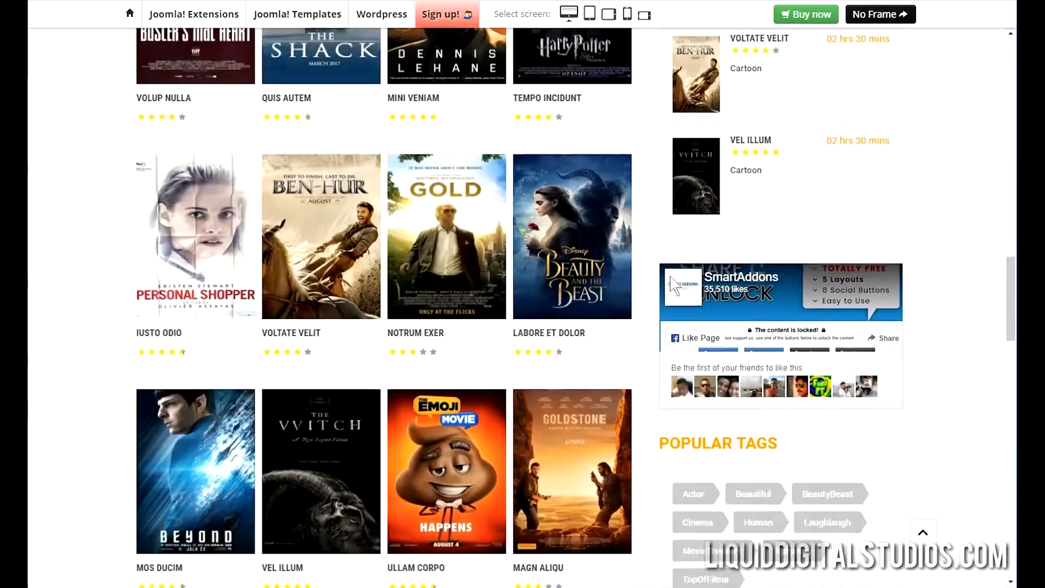
scroll(610, 275, down, 3)
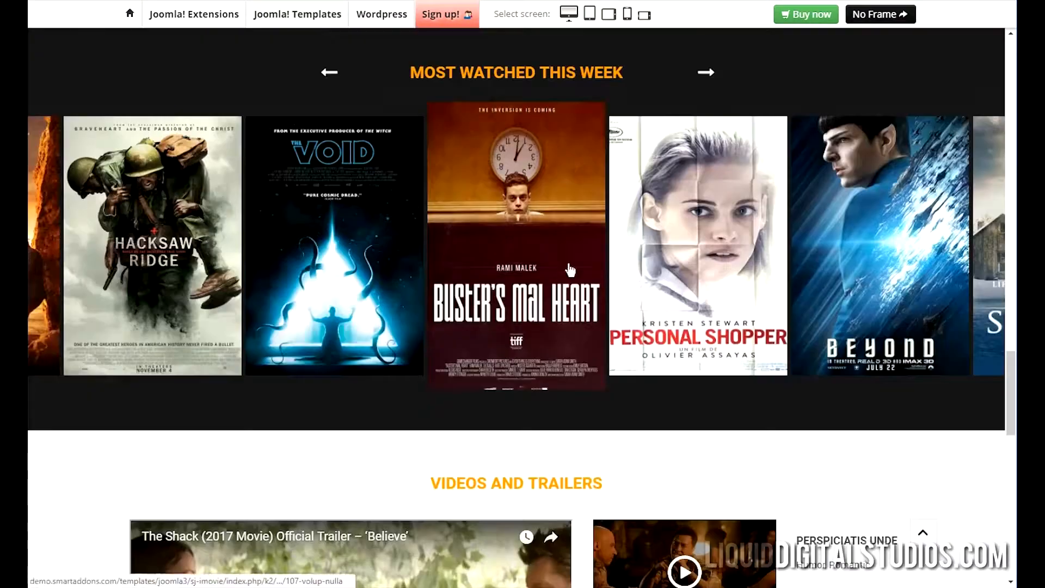
scroll(586, 284, down, 4)
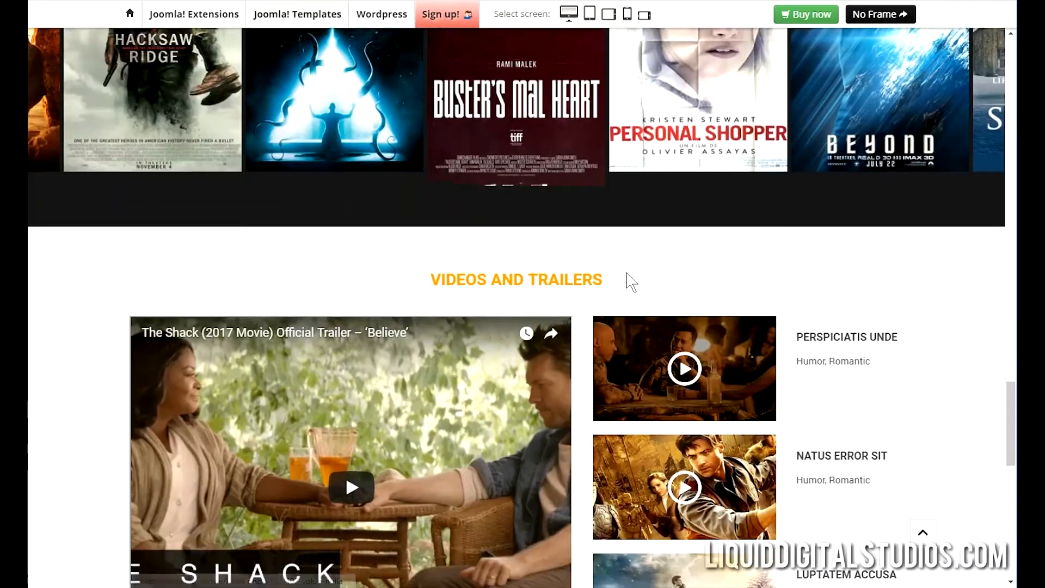
scroll(625, 280, down, 4)
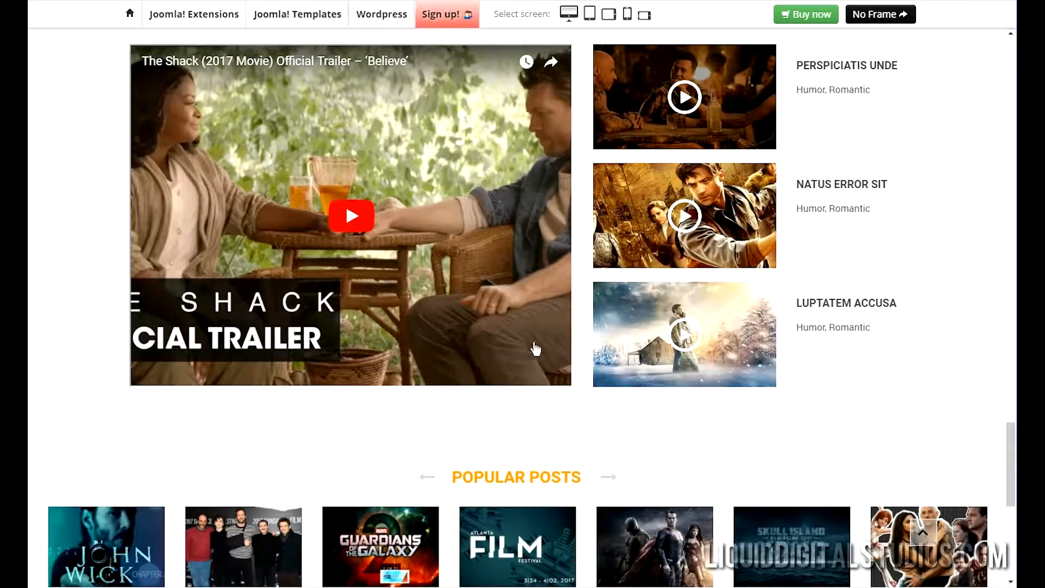
scroll(550, 377, up, 2)
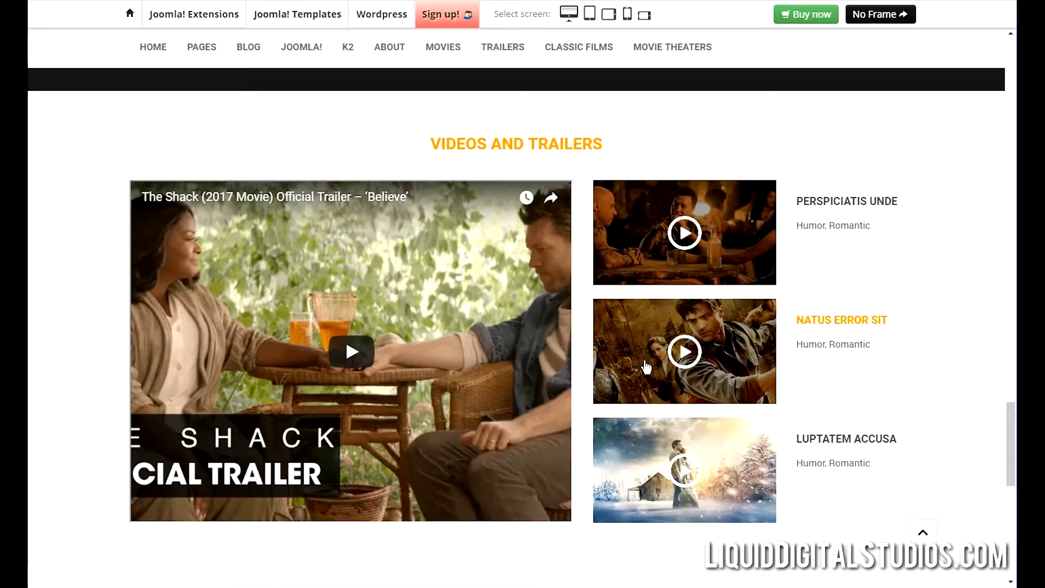
Load the Natus Error Sit and Luptatem Accusa trailers into the player, then browse the page.
click(643, 341)
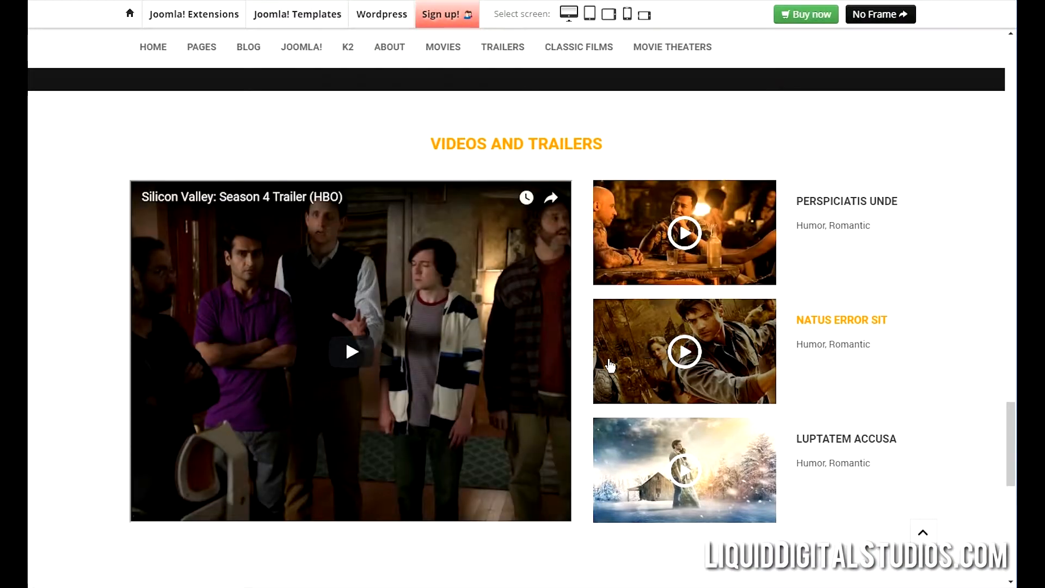
click(658, 442)
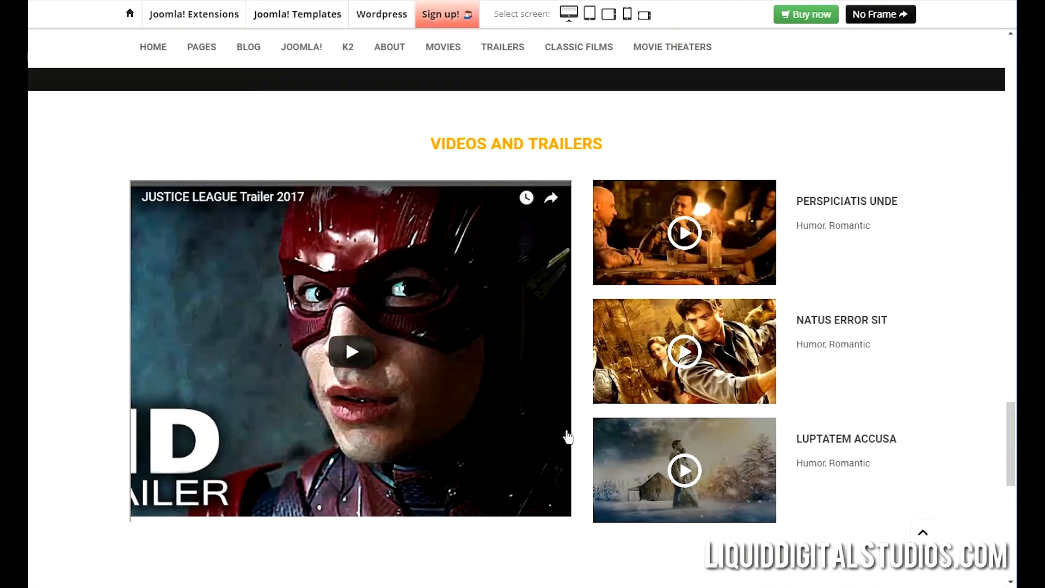
scroll(671, 386, down, 3)
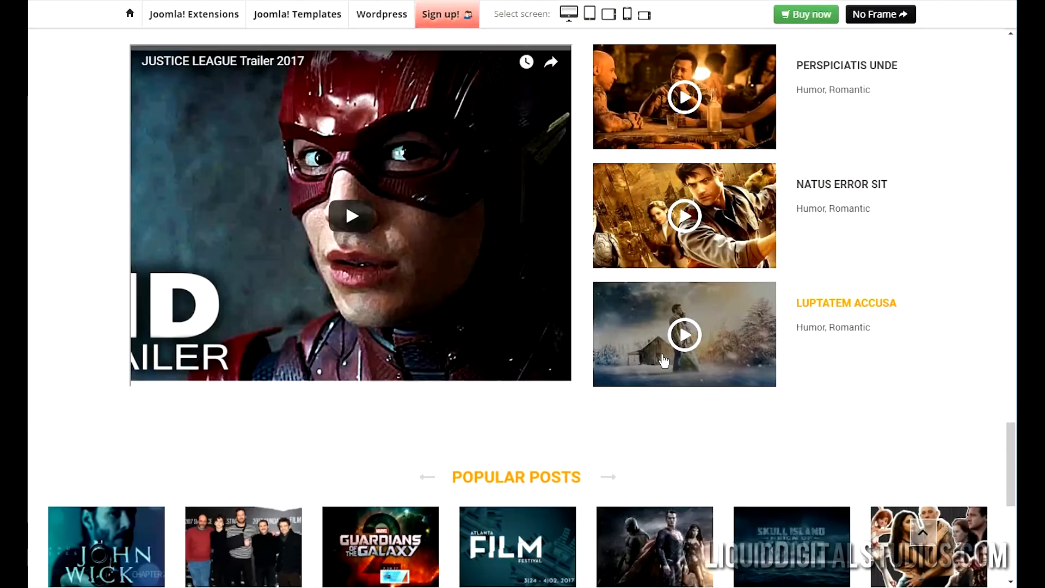
scroll(615, 316, down, 8)
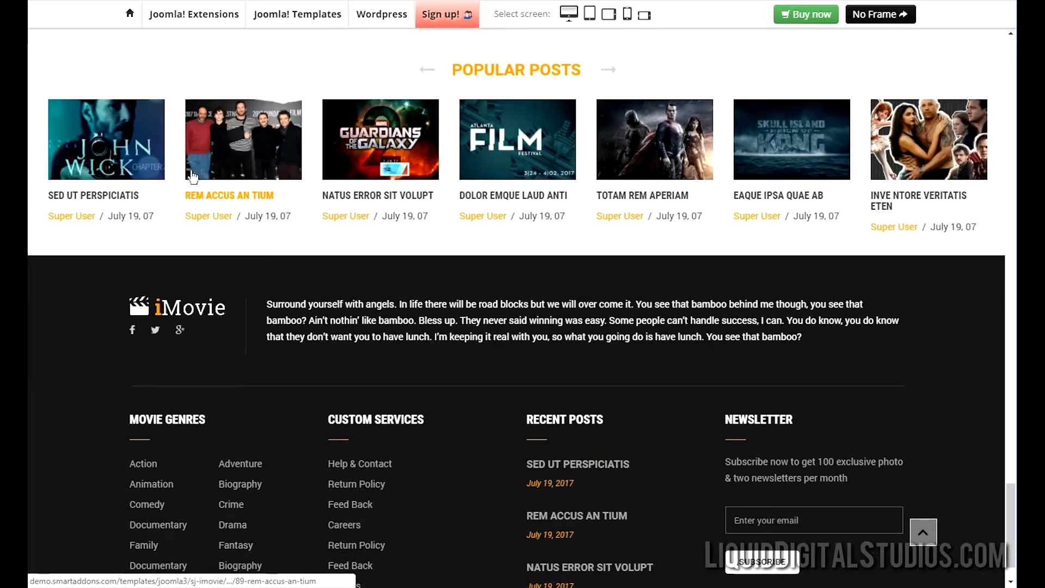
scroll(750, 214, down, 1)
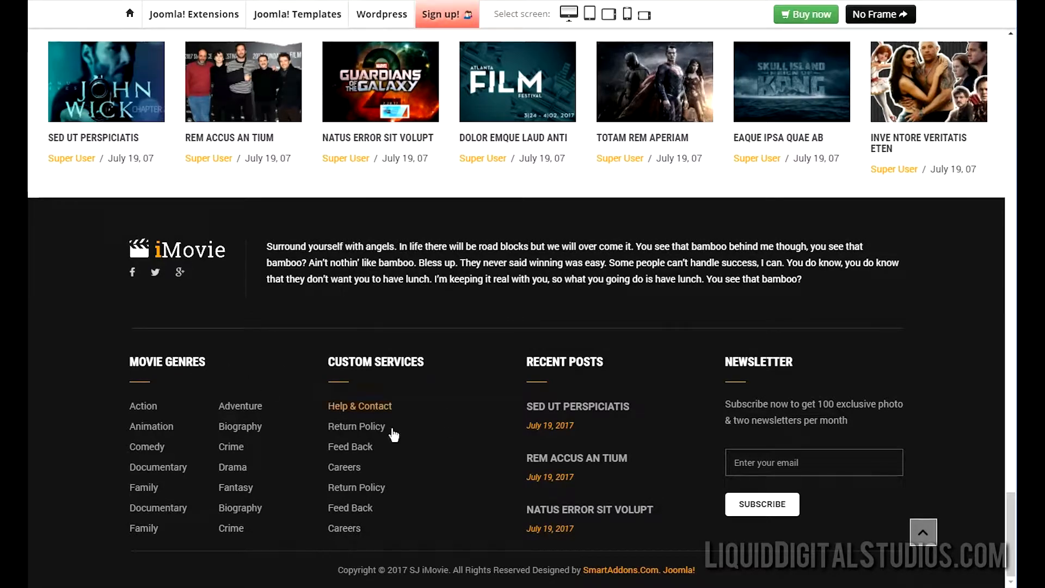
scroll(393, 434, up, 20)
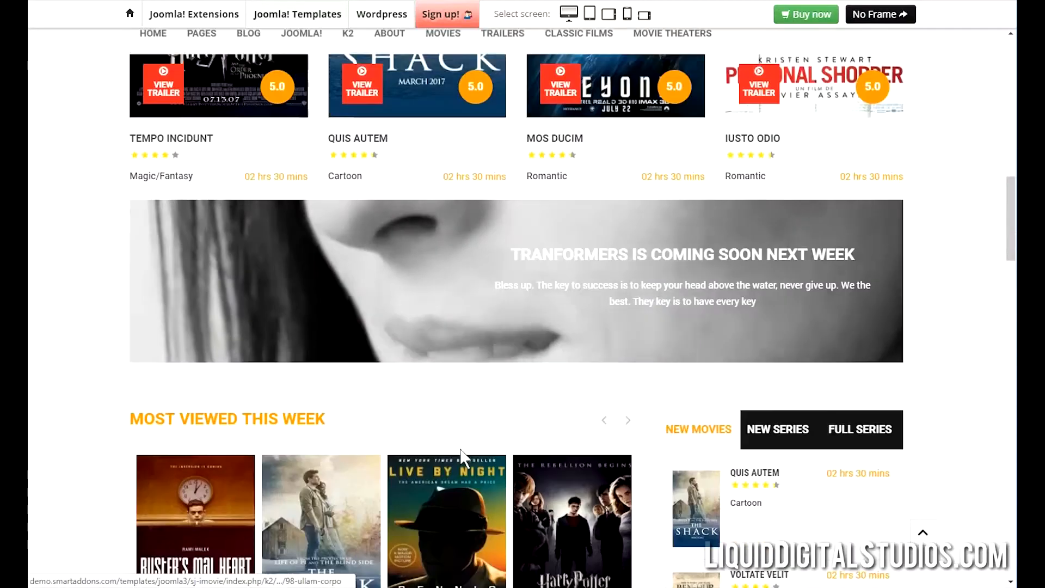
scroll(461, 451, up, 15)
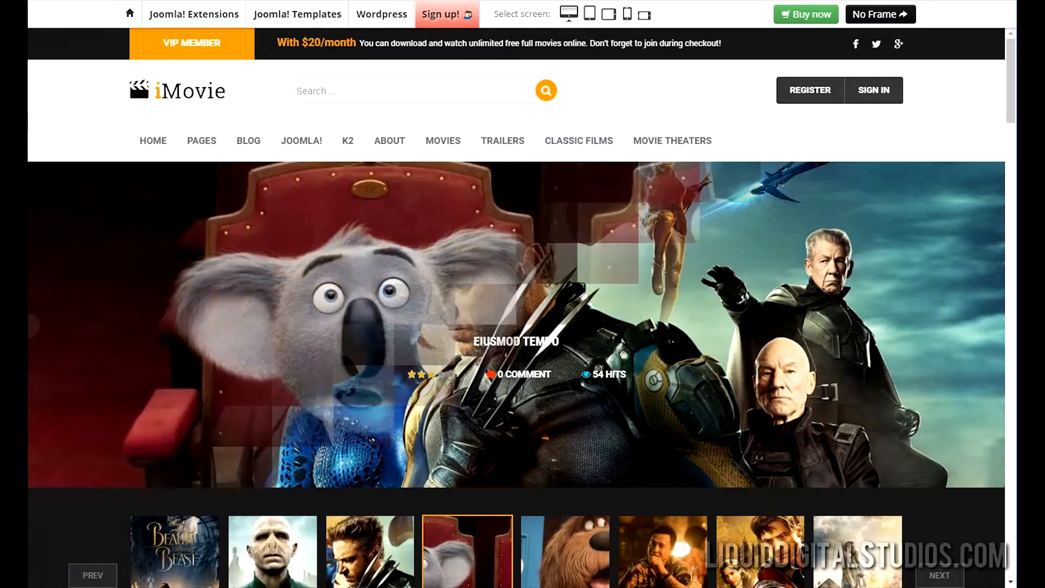
Bring the FileZilla window in front of the iMovie demo.
click(272, 587)
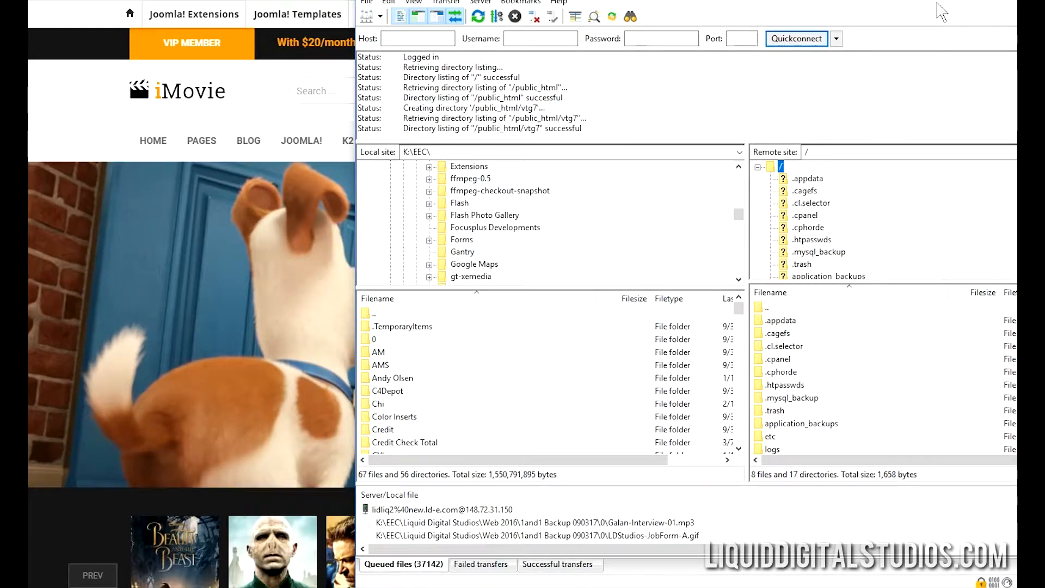
Move FileZilla fully onto the screen and show public_html in the remote pane.
drag(943, 1, 765, 16)
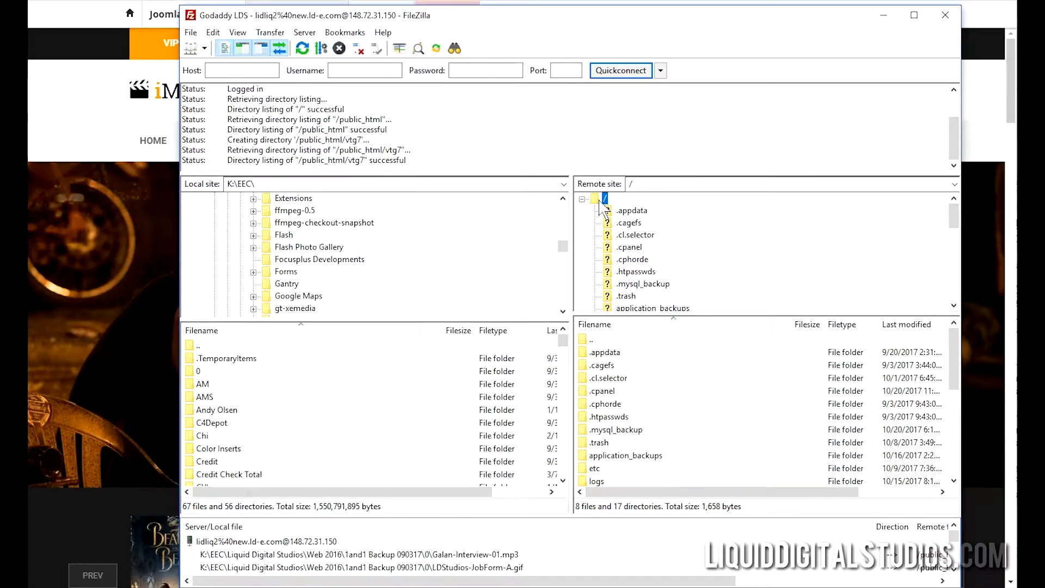
scroll(656, 235, down, 3)
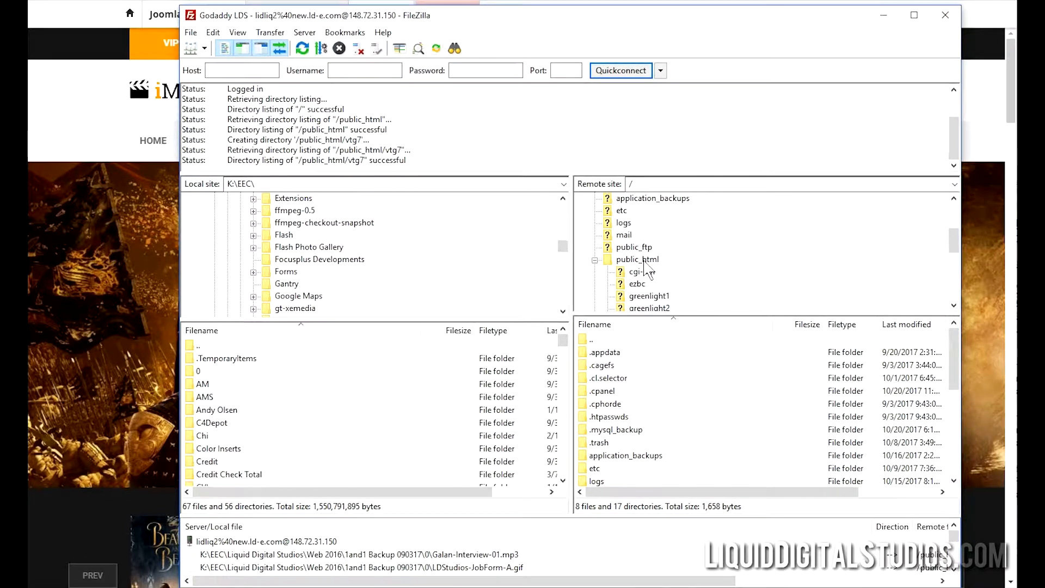
click(652, 261)
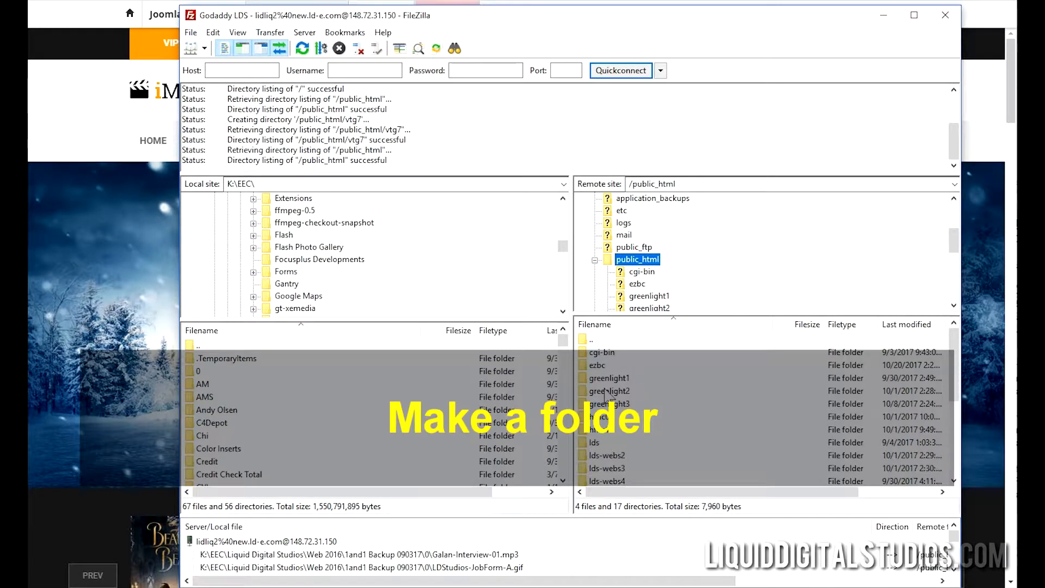
Start creating a new directory in public_html, then cancel without creating it.
scroll(639, 405, down, 4)
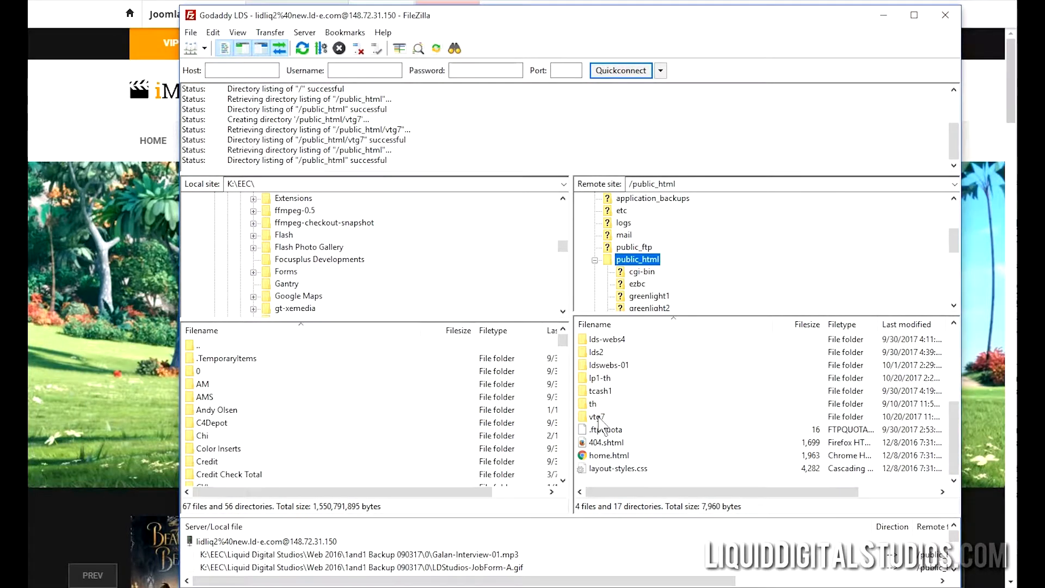
right_click(626, 366)
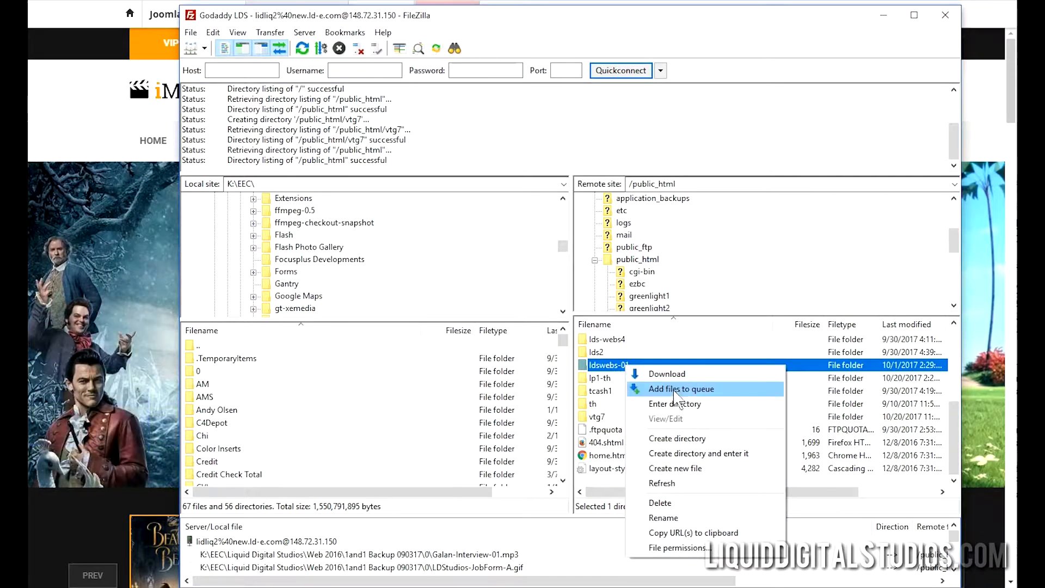
click(679, 438)
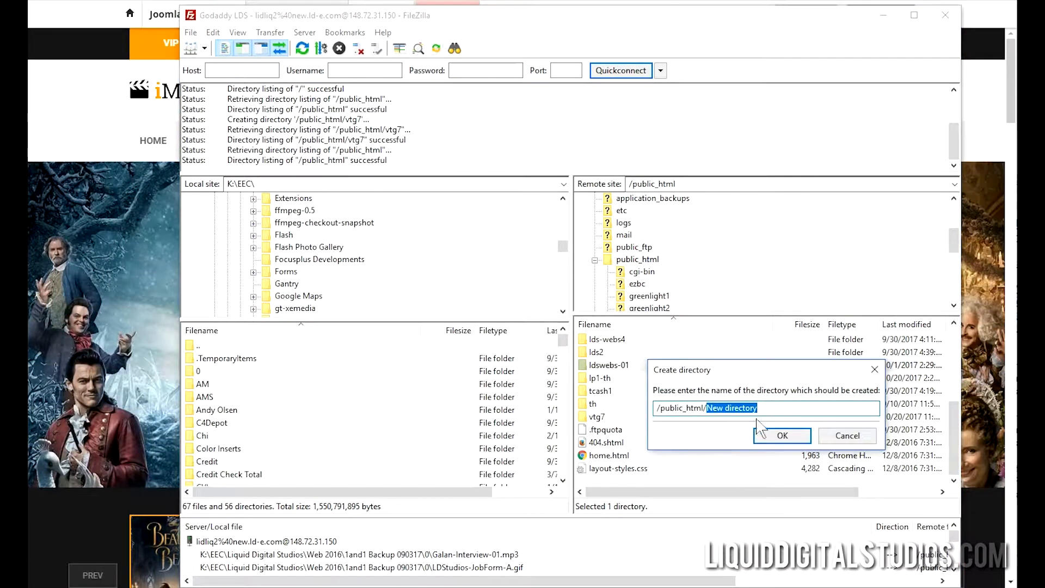
click(841, 438)
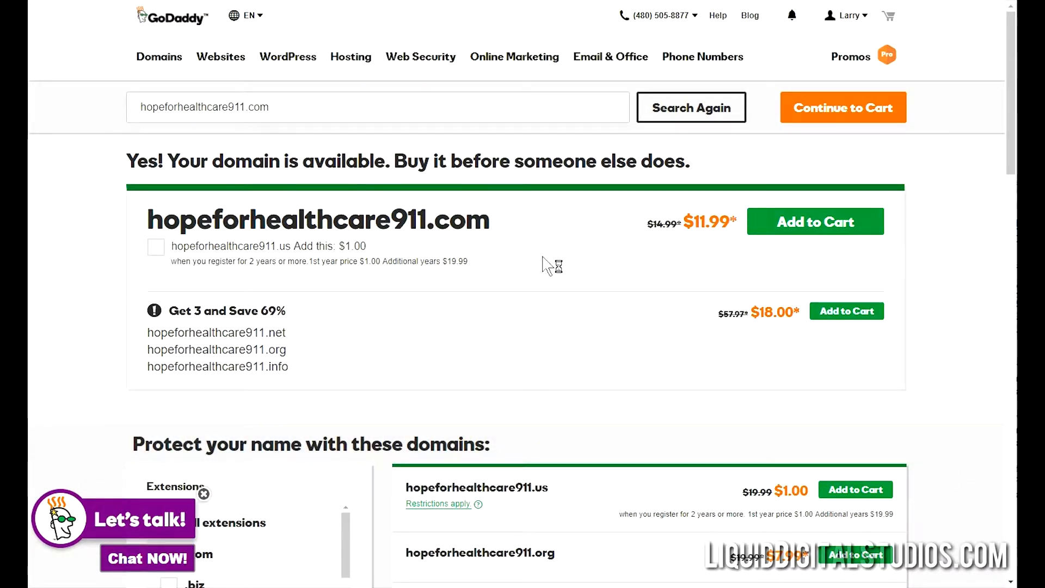
Go to My Products and choose Manage All under Web Hosting.
click(865, 17)
click(513, 130)
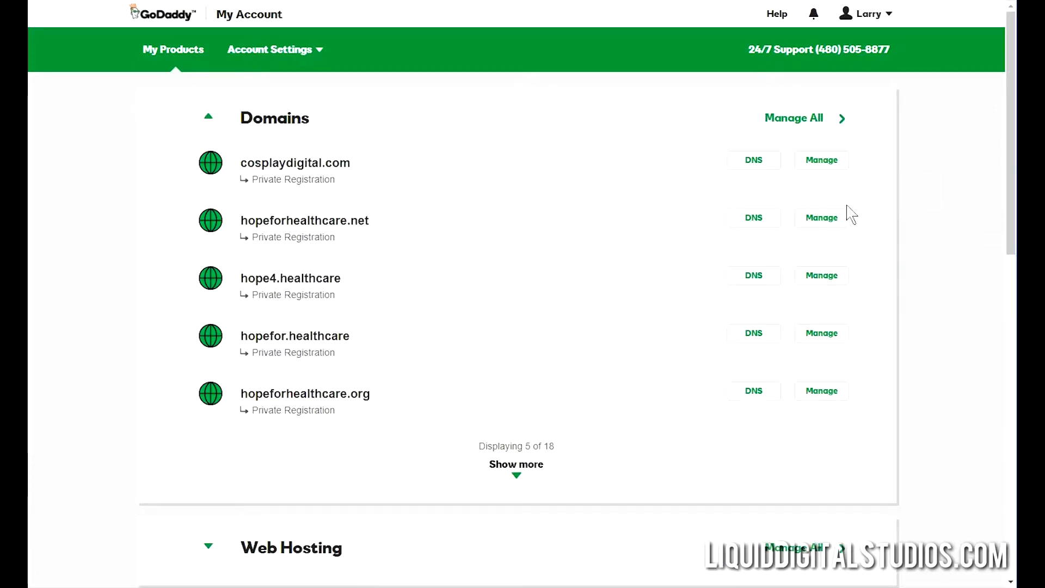
scroll(965, 218, down, 5)
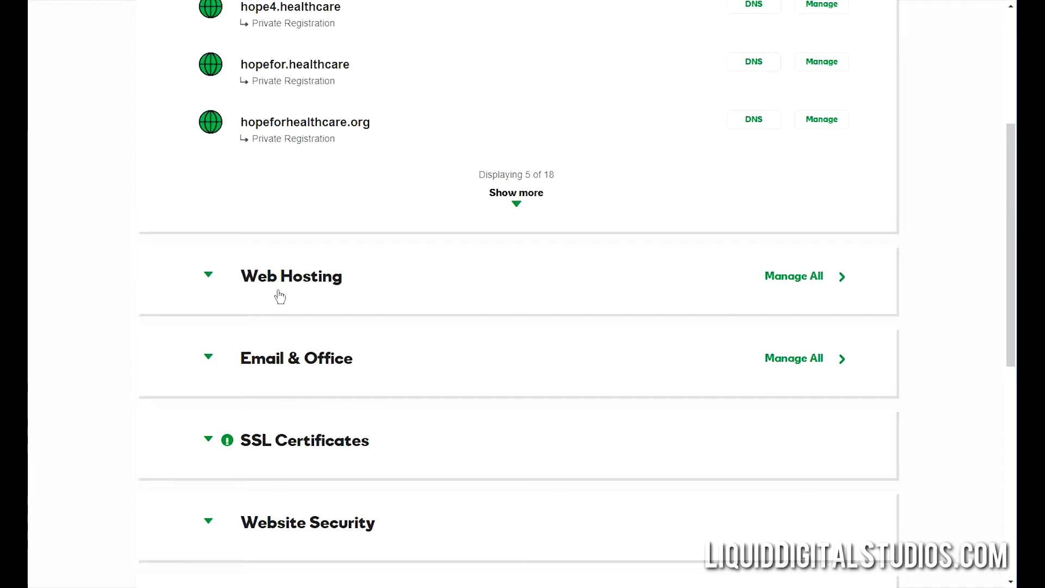
click(783, 278)
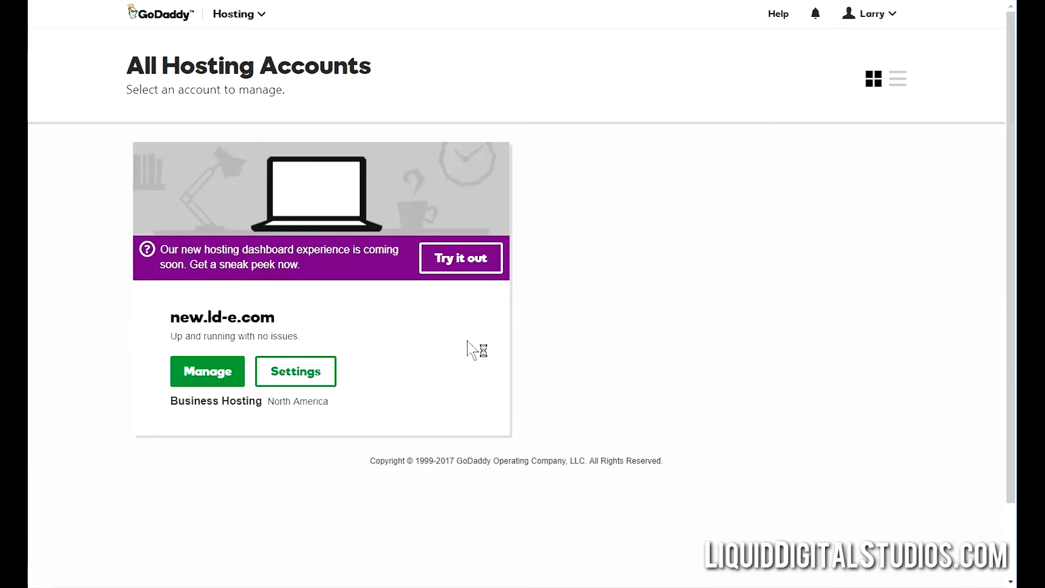
Open the cPanel control panel for the new.ld-e.com hosting account.
click(217, 375)
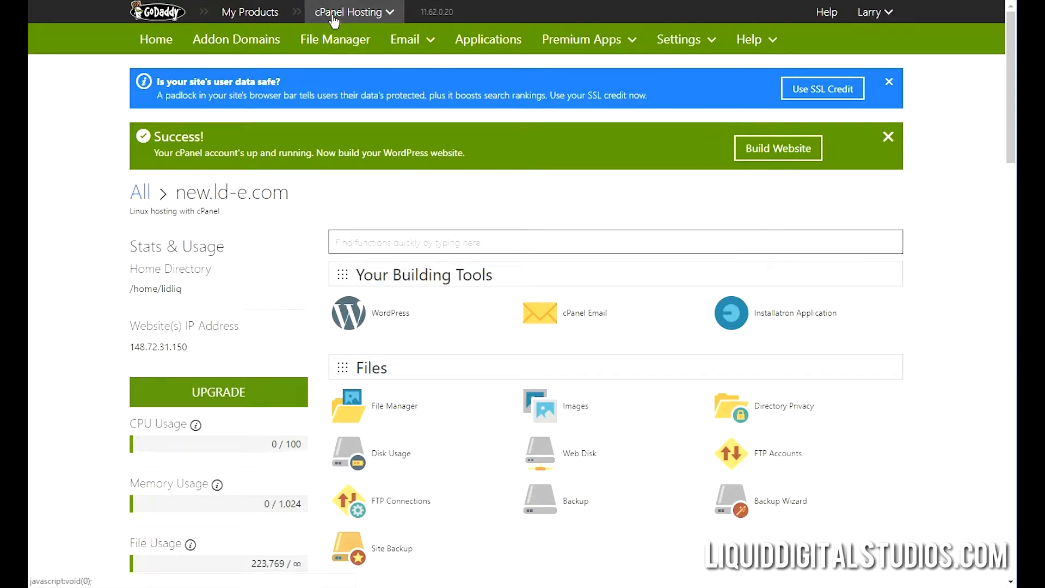
scroll(895, 298, down, 4)
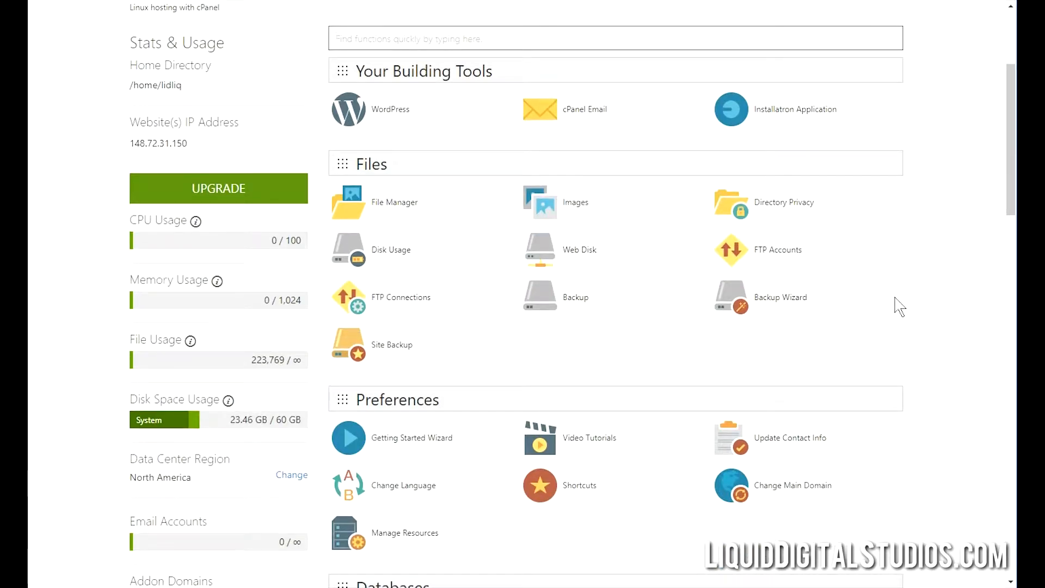
scroll(899, 306, down, 4)
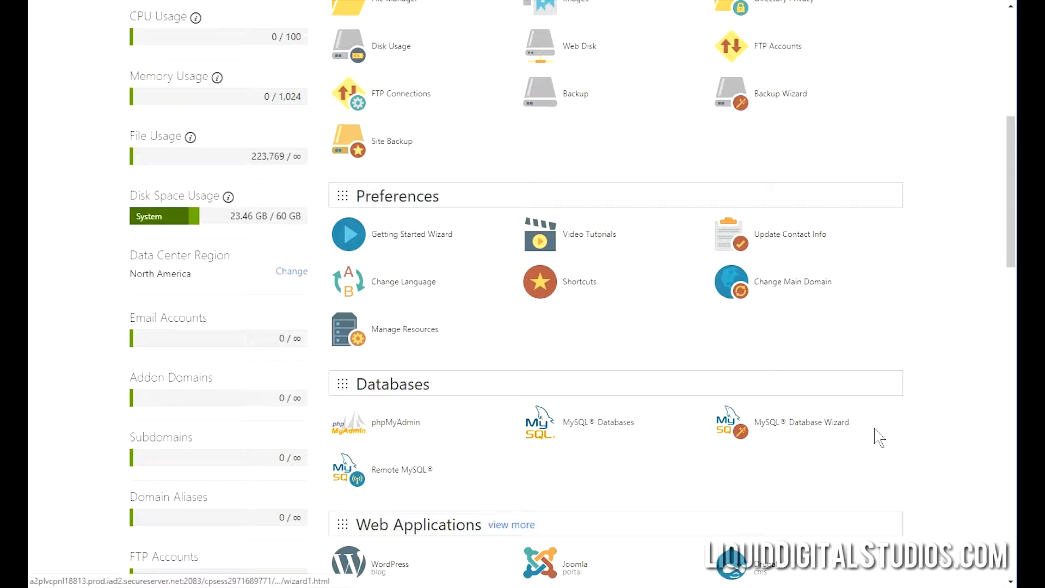
scroll(950, 362, up, 3)
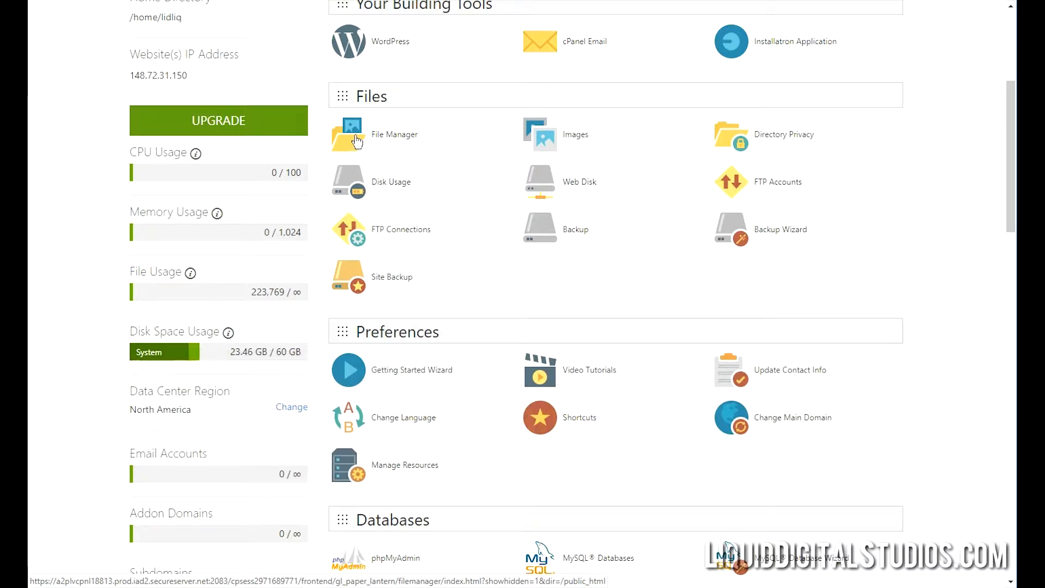
Open File Manager at the web root and enter the vtg7 folder.
click(357, 142)
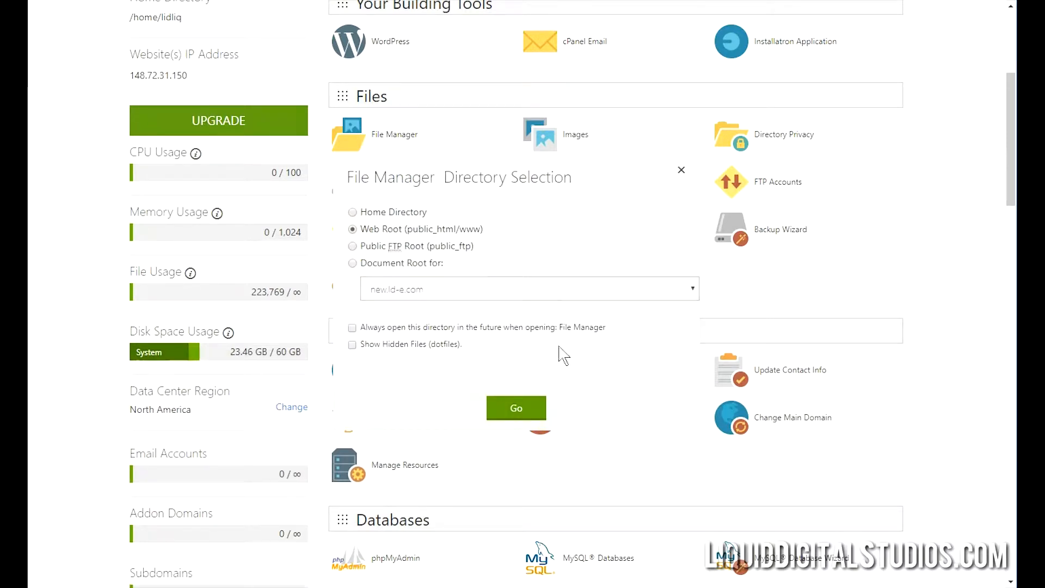
click(529, 409)
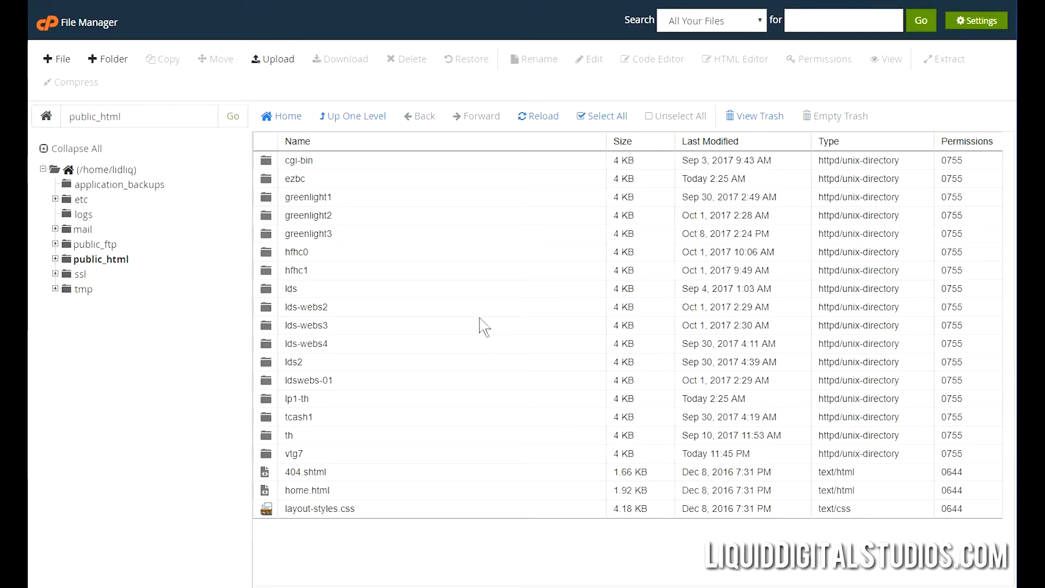
click(268, 457)
double_click(268, 457)
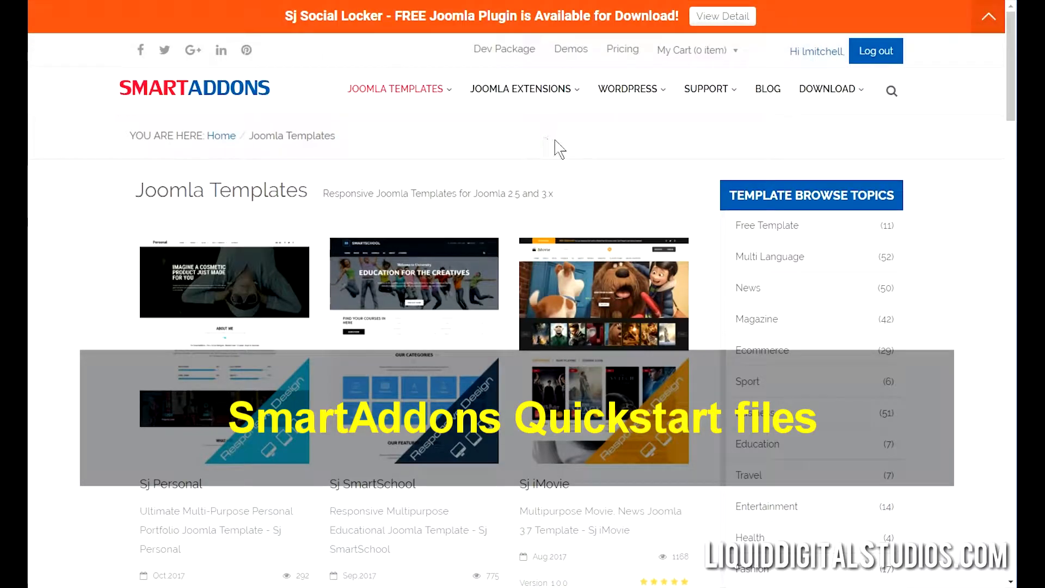
Open Sj iMovie from DOWNLOAD > Joomla Templates Club (JTC) and scroll to its packages.
mouse_move(825, 91)
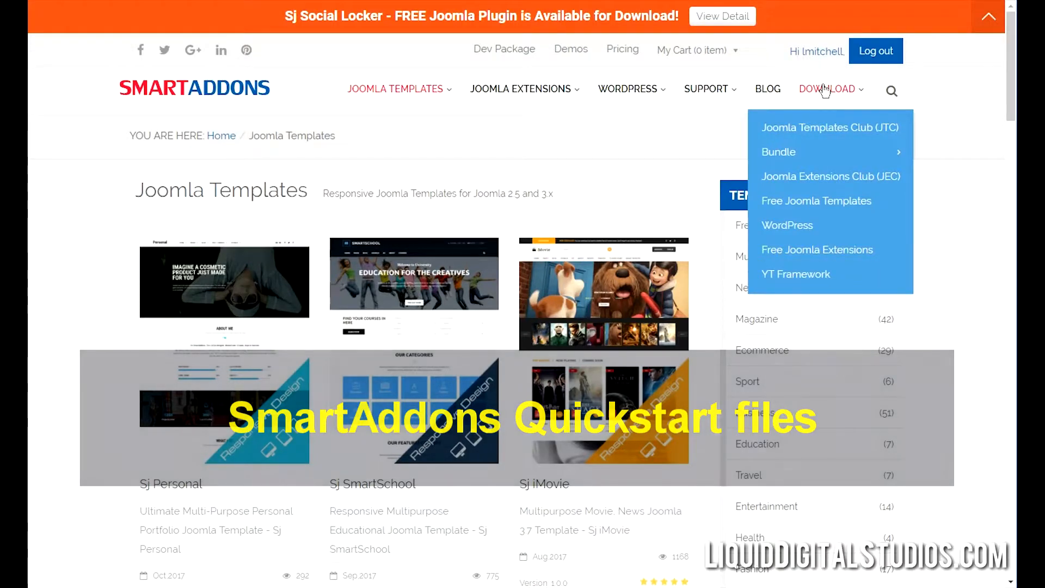
click(826, 126)
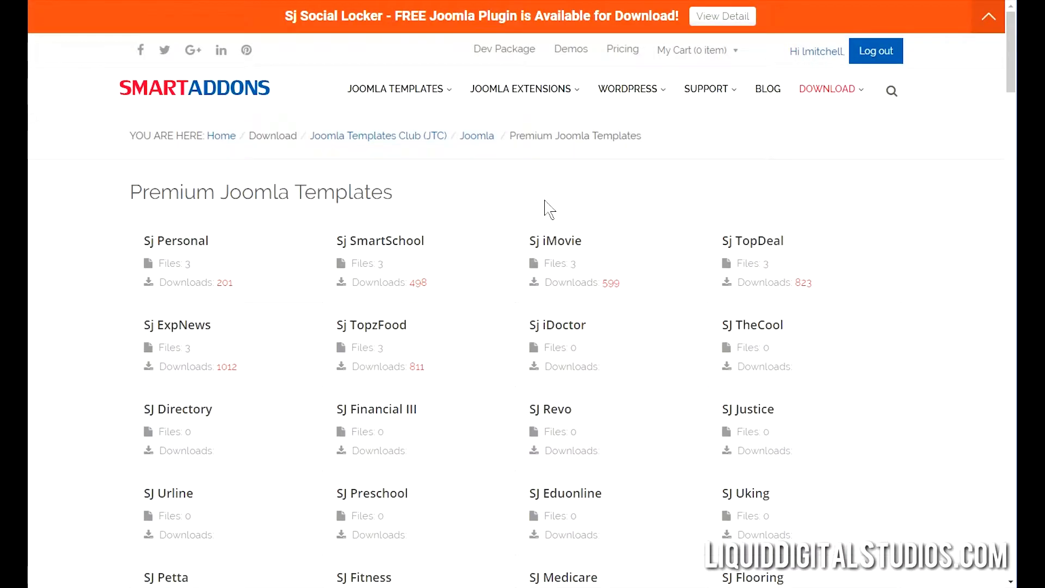
click(566, 246)
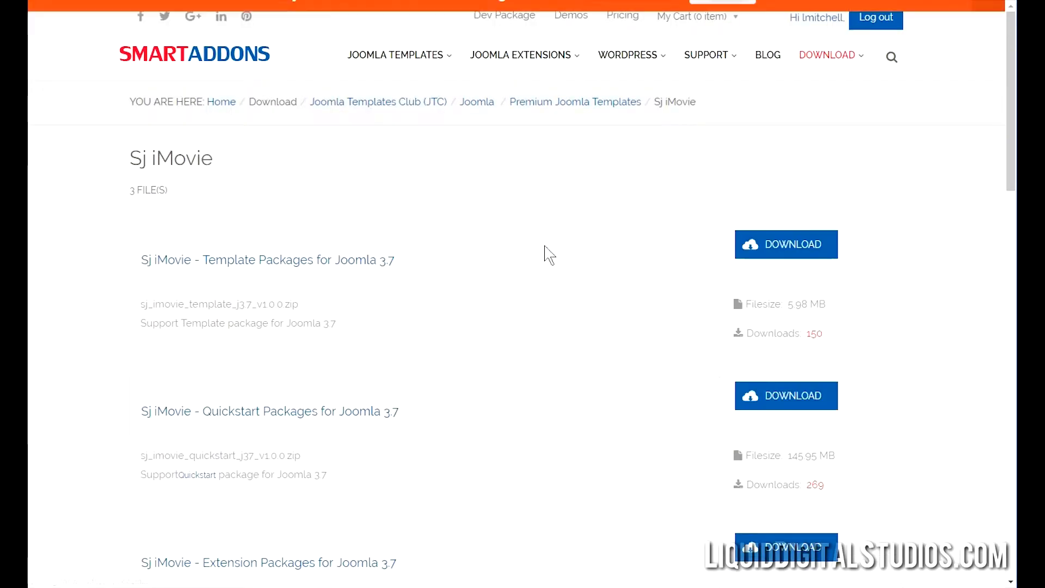
scroll(549, 255, down, 3)
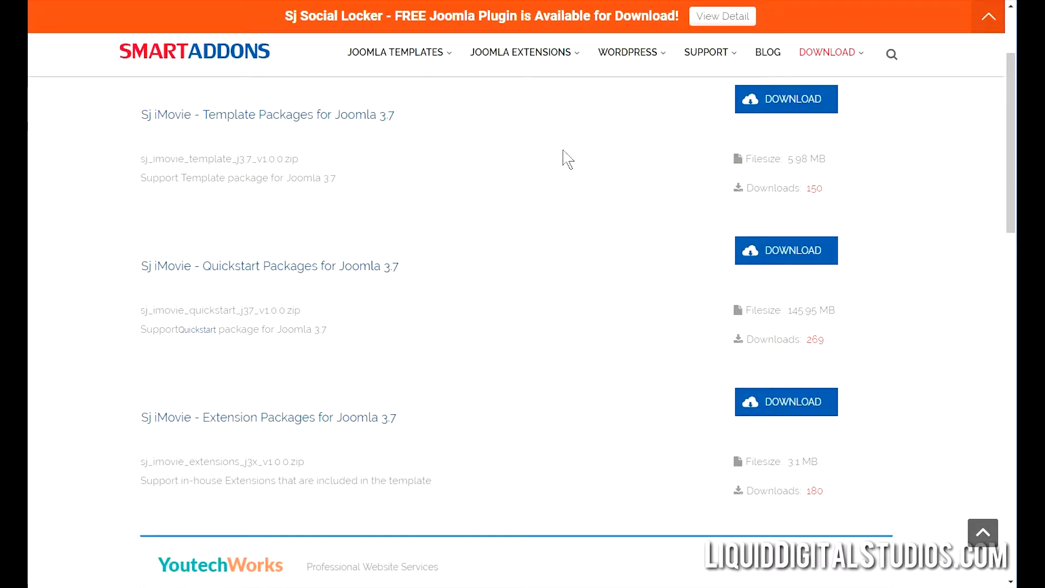
Return to File Manager, expand public_html and start an upload into vtg7.
click(758, 1)
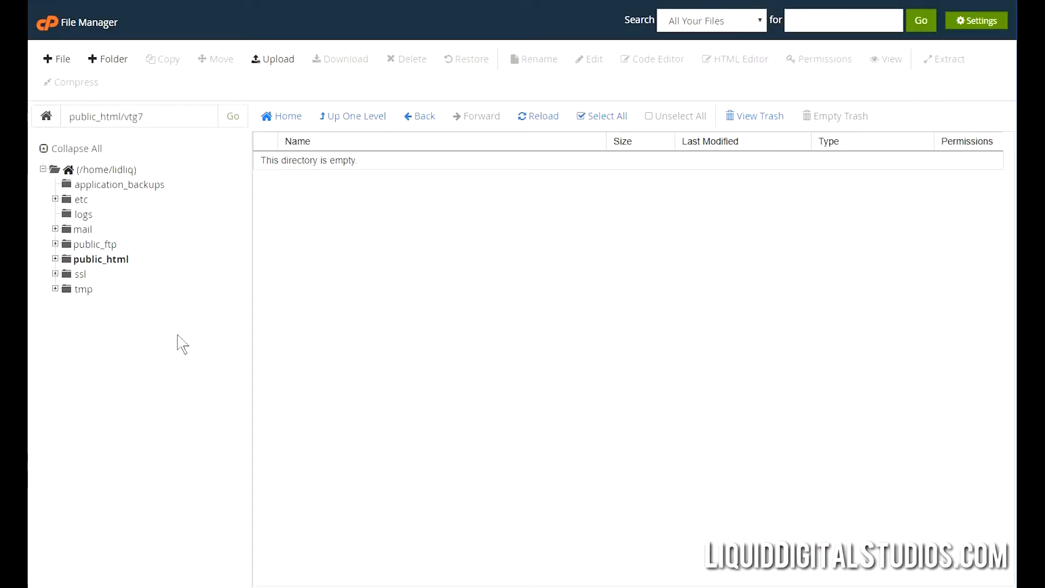
click(55, 259)
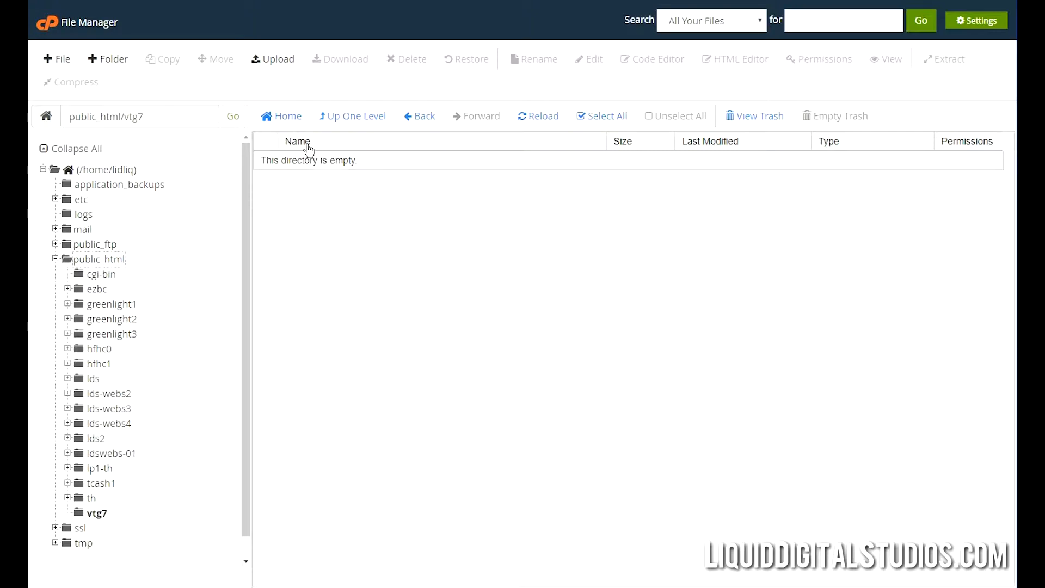
click(287, 62)
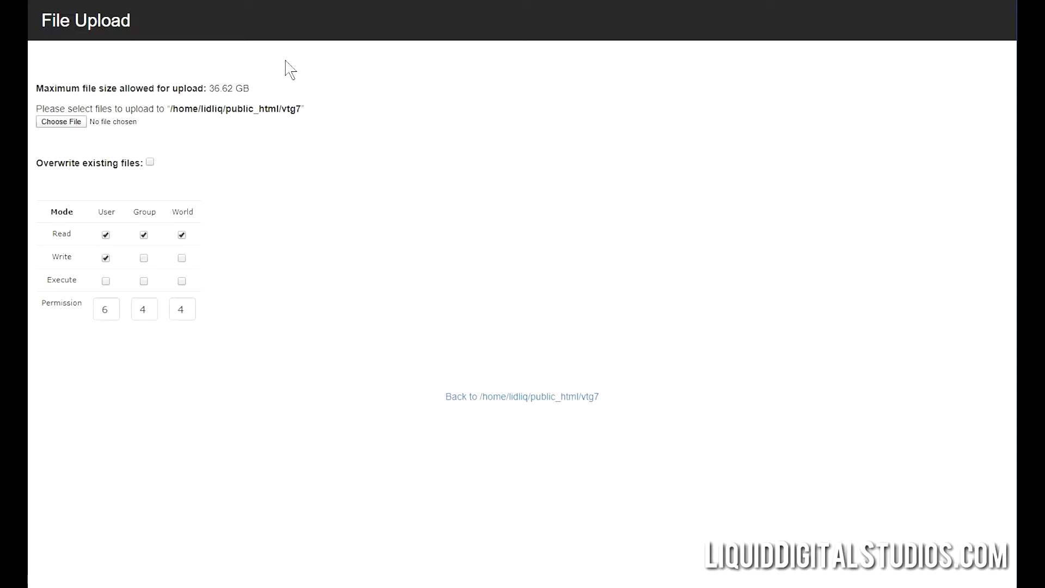
Upload SJ_iMovie-sj_imovie_quickstart_j37_v1.0.0.zip into vtg7 and go back to the folder.
click(69, 126)
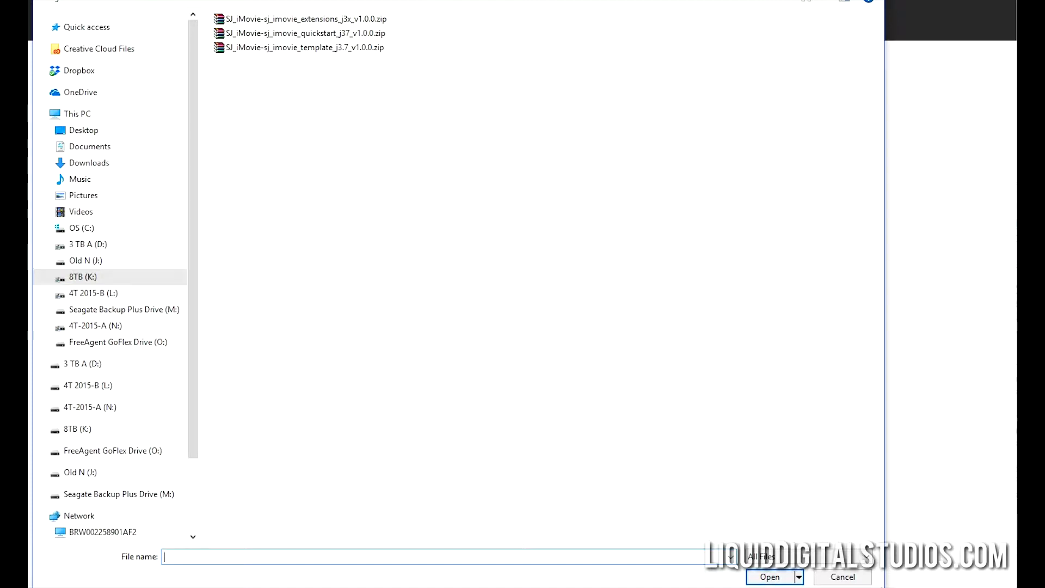
key(alt+Up)
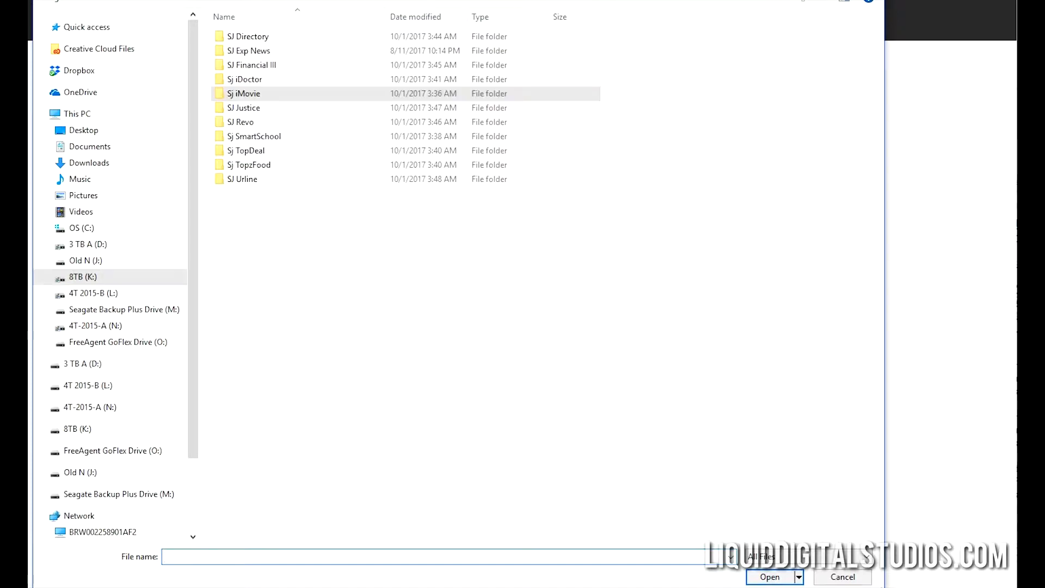
double_click(256, 97)
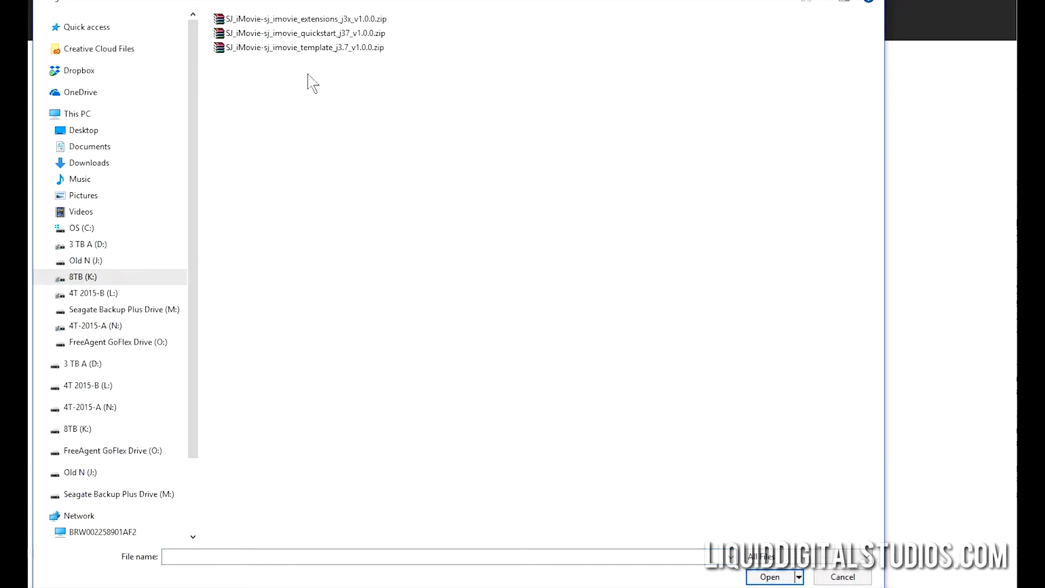
click(327, 34)
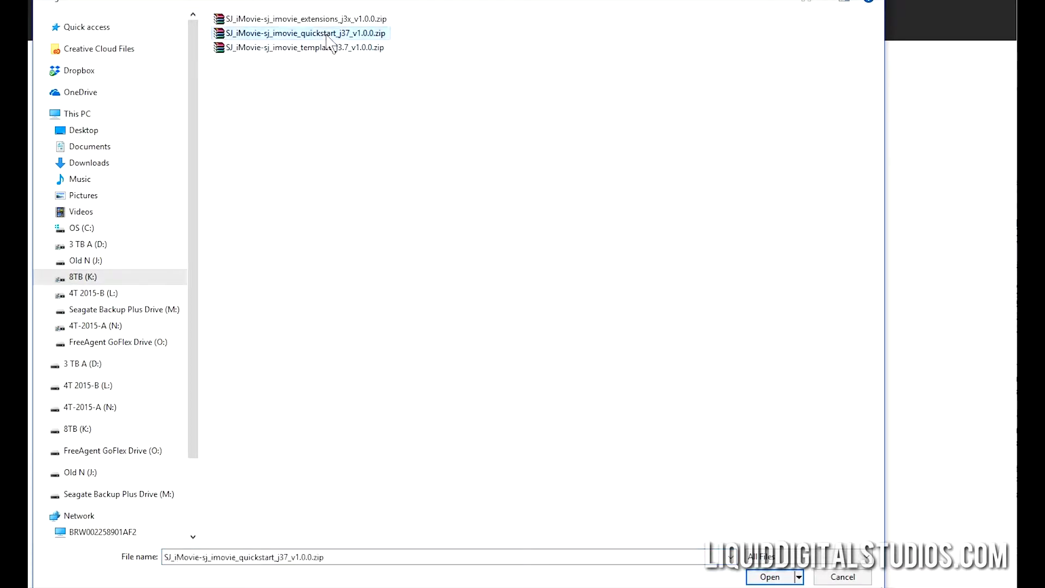
click(767, 576)
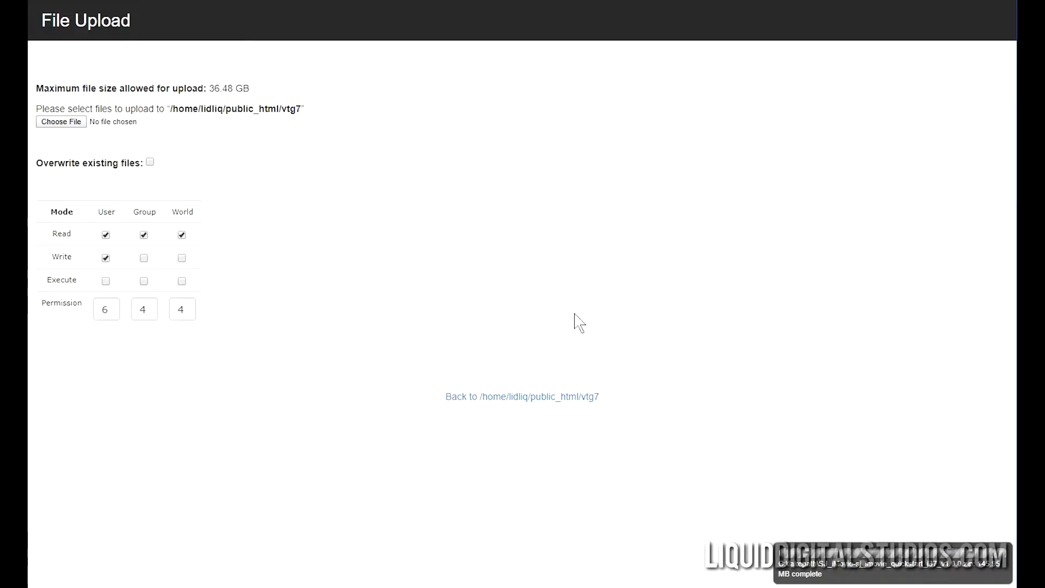
click(521, 397)
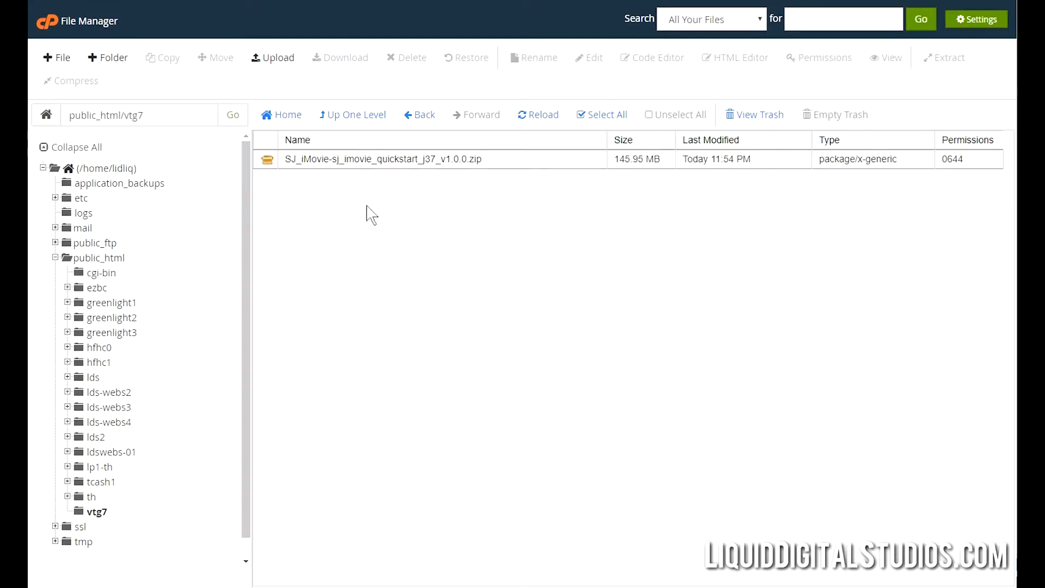
Extract the uploaded quickstart zip into public_html/vtg7 and go back to the cPanel home page.
right_click(270, 158)
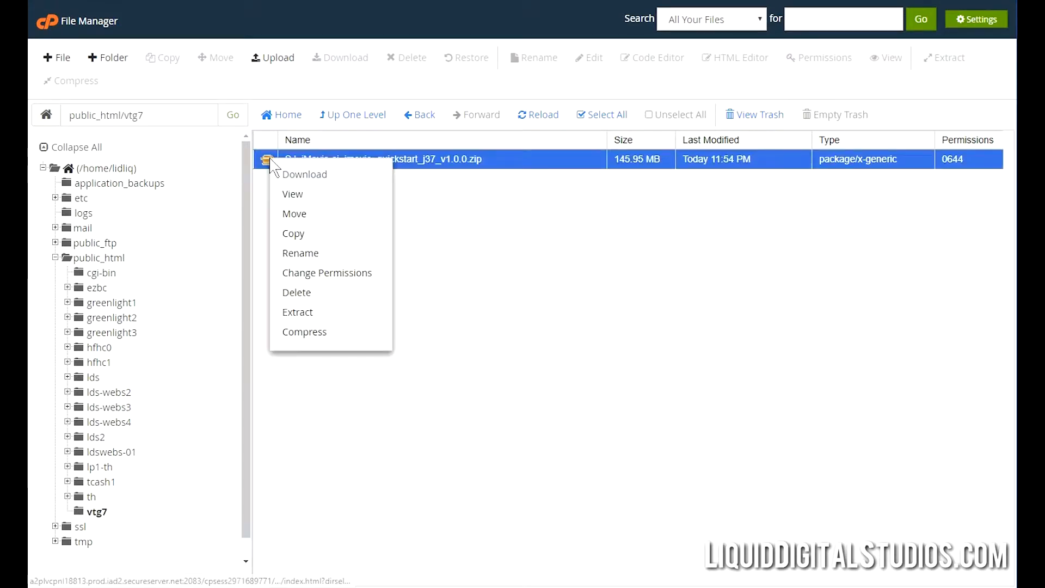
click(311, 315)
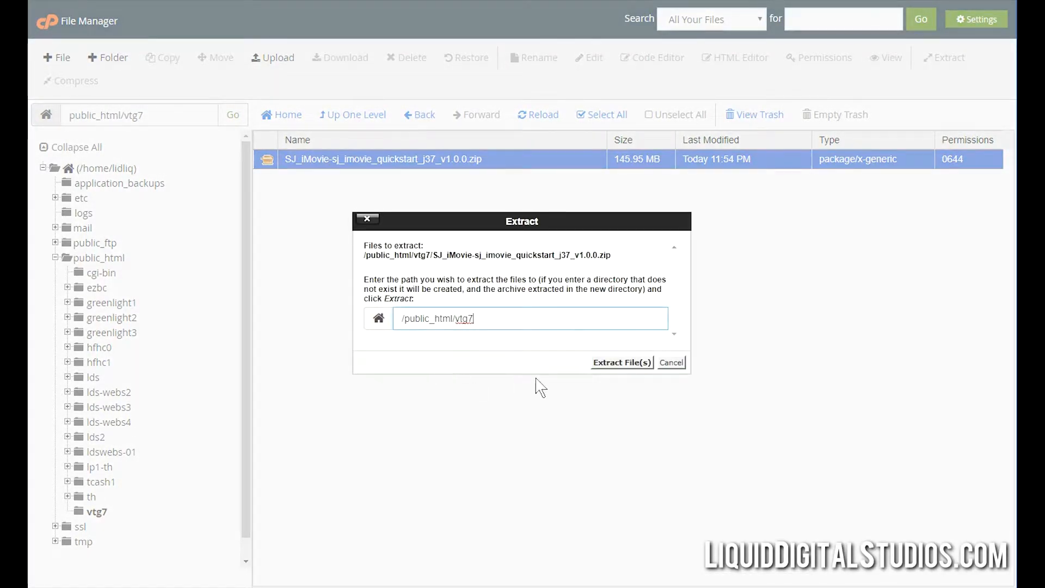
click(609, 369)
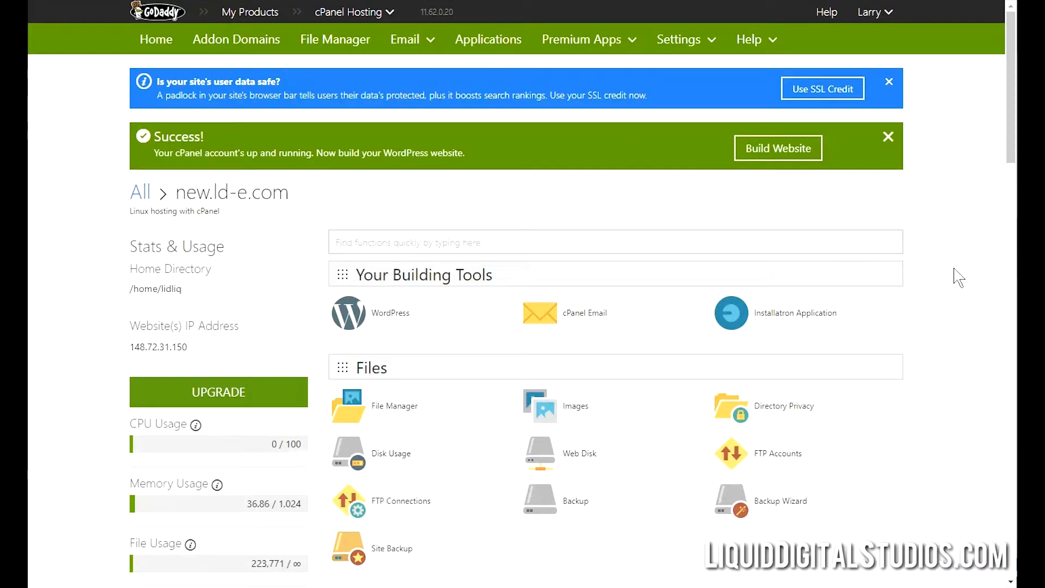
scroll(956, 275, down, 3)
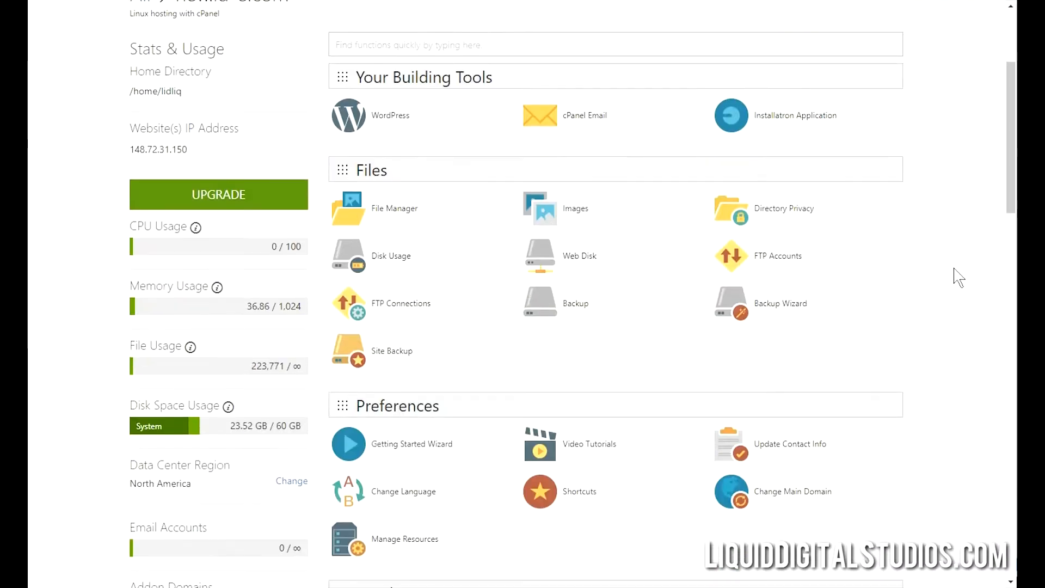
Create a new MySQL database named vtg7 with the MySQL Database Wizard.
scroll(959, 277, down, 5)
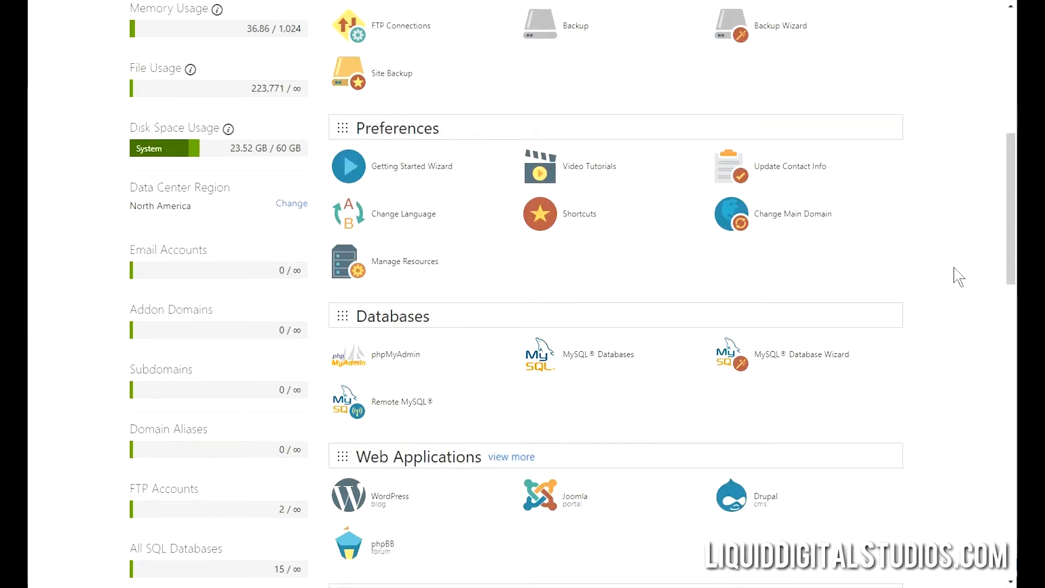
scroll(941, 326, down, 1)
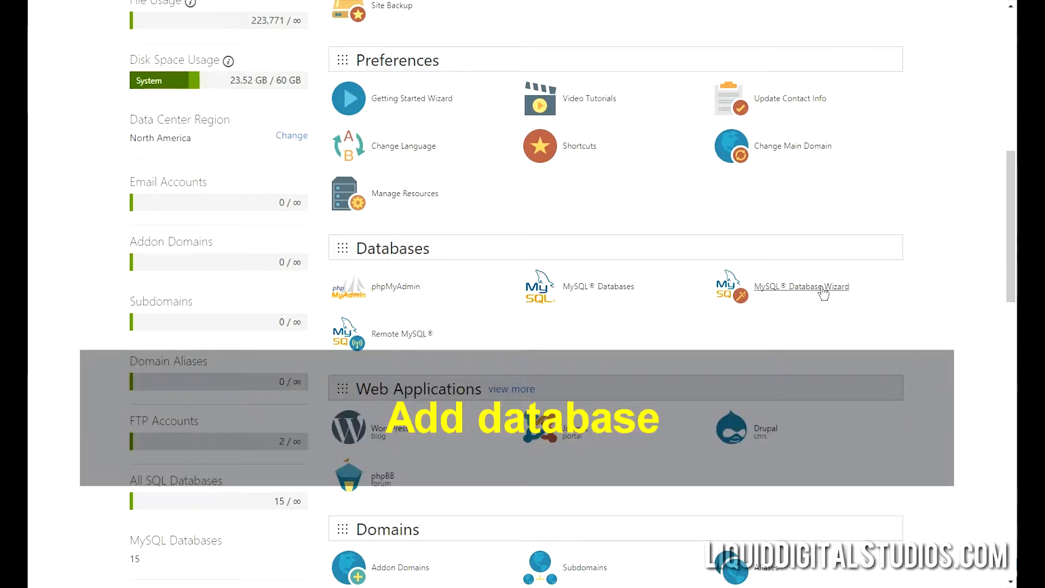
click(823, 292)
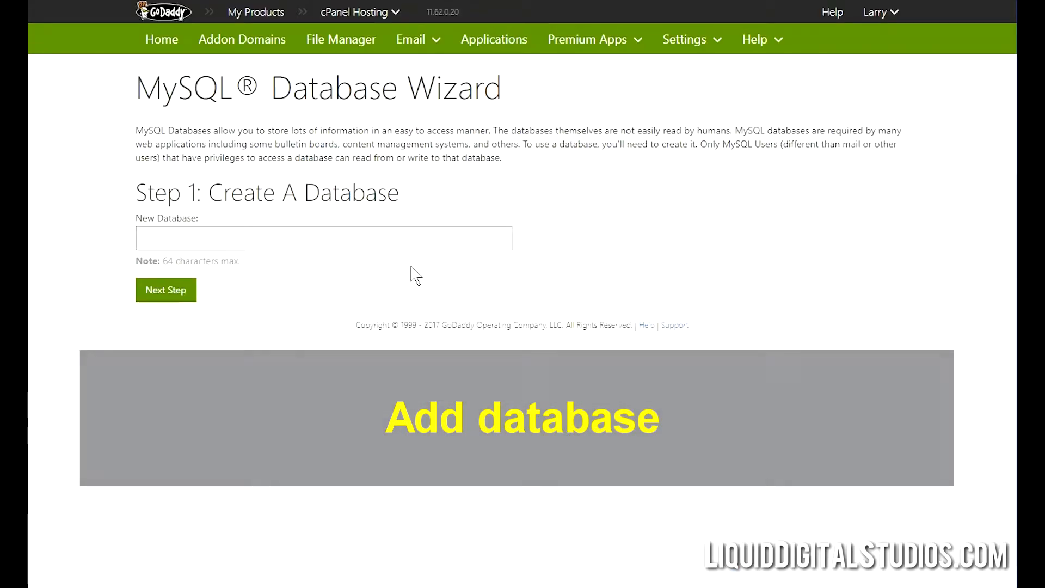
click(421, 240)
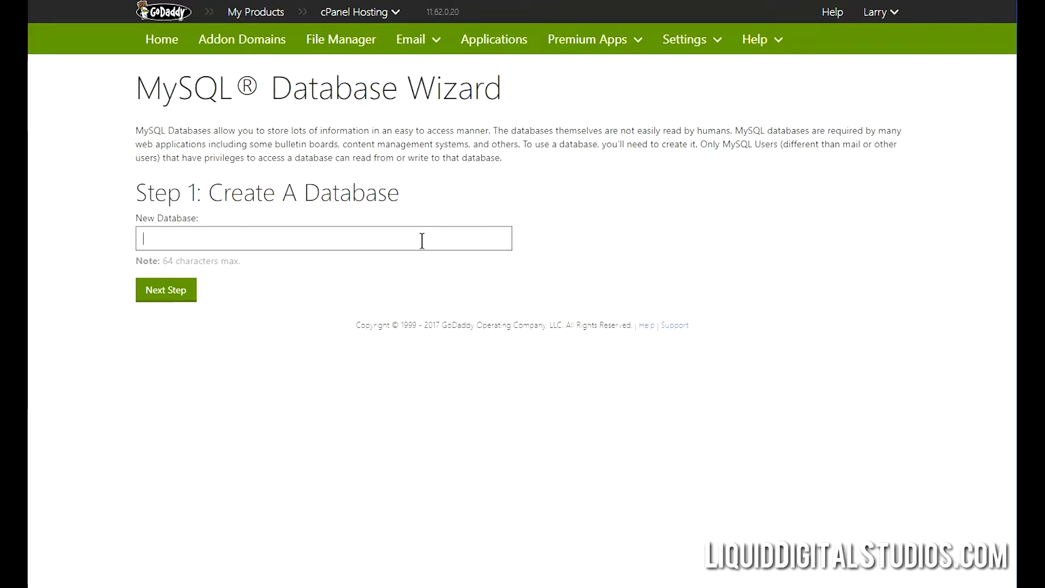
text(vtg)
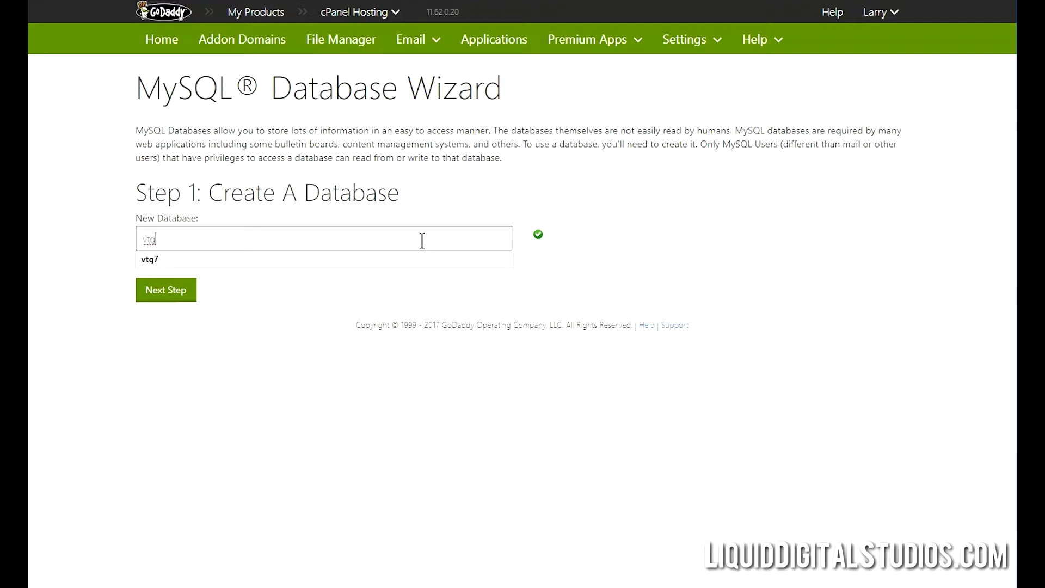
text(7)
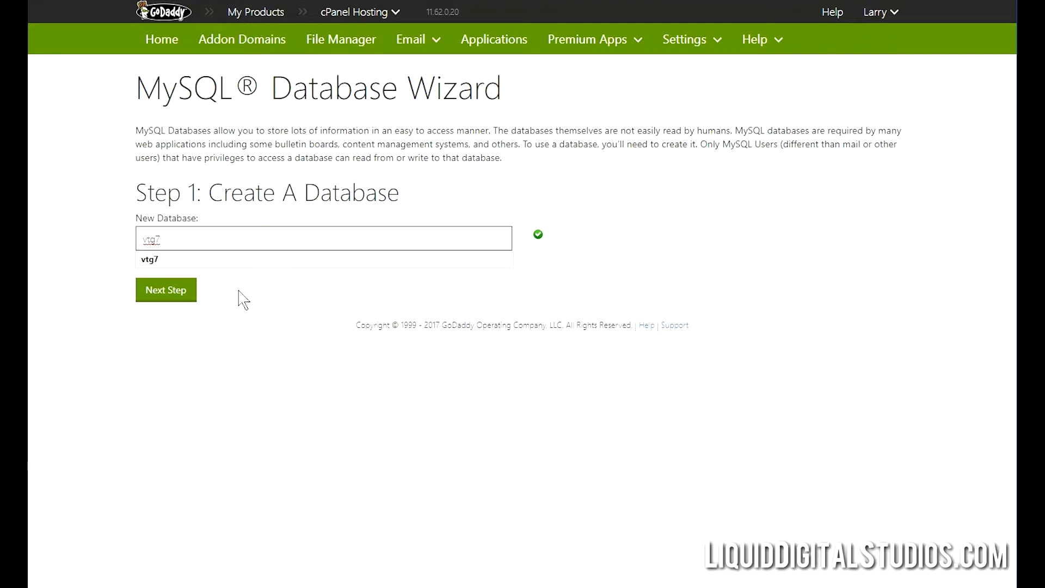
click(183, 298)
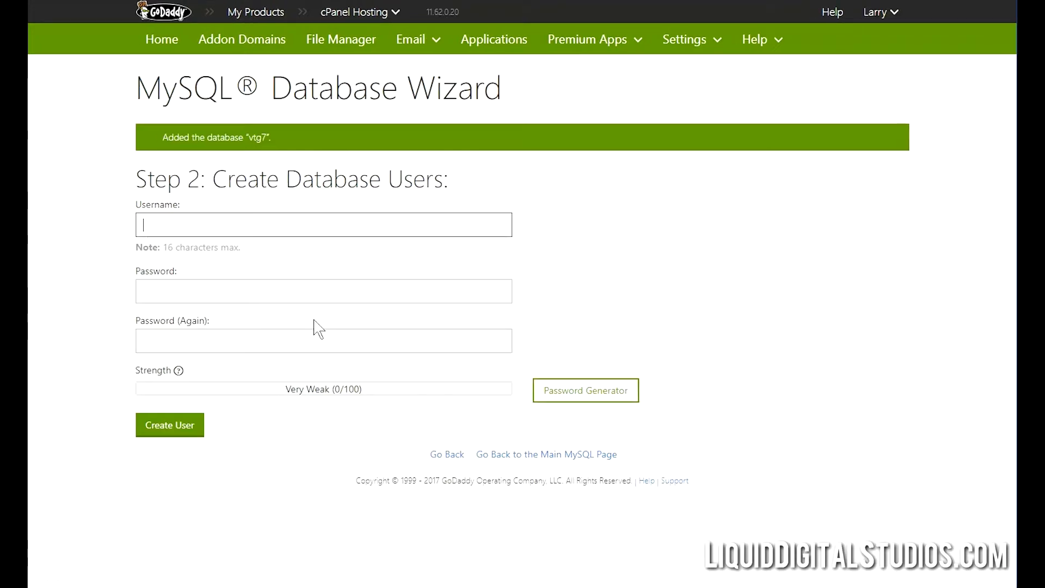
Create the MySQL user vtg7, pasting its password into both password fields.
click(274, 224)
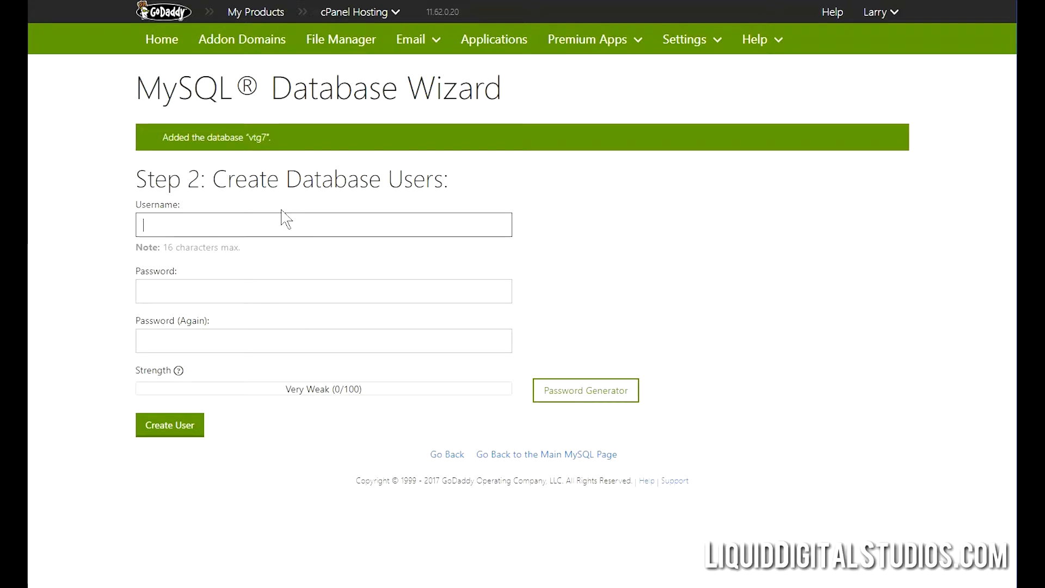
text(vtg7)
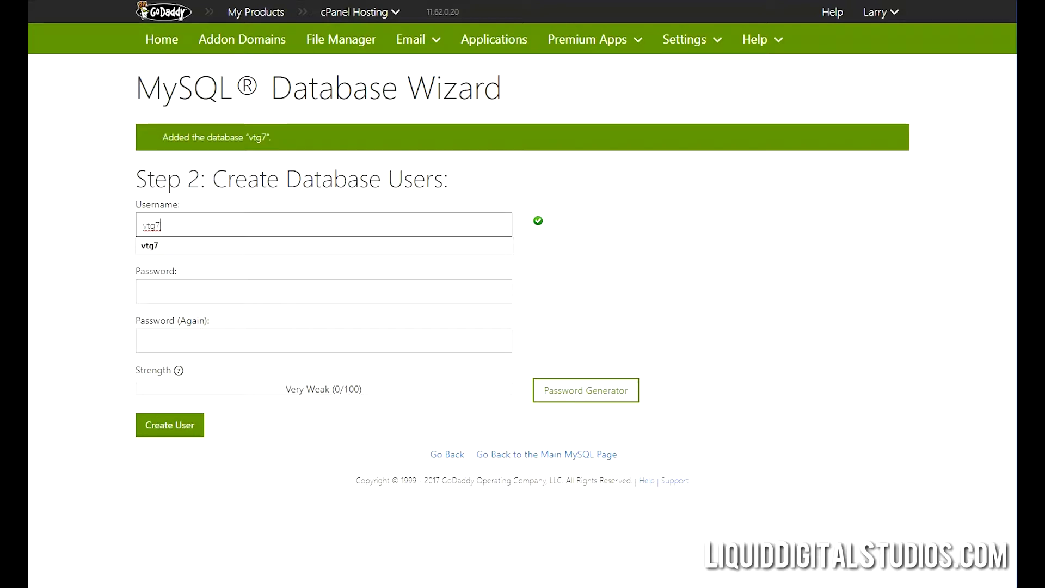
key(alt+Tab)
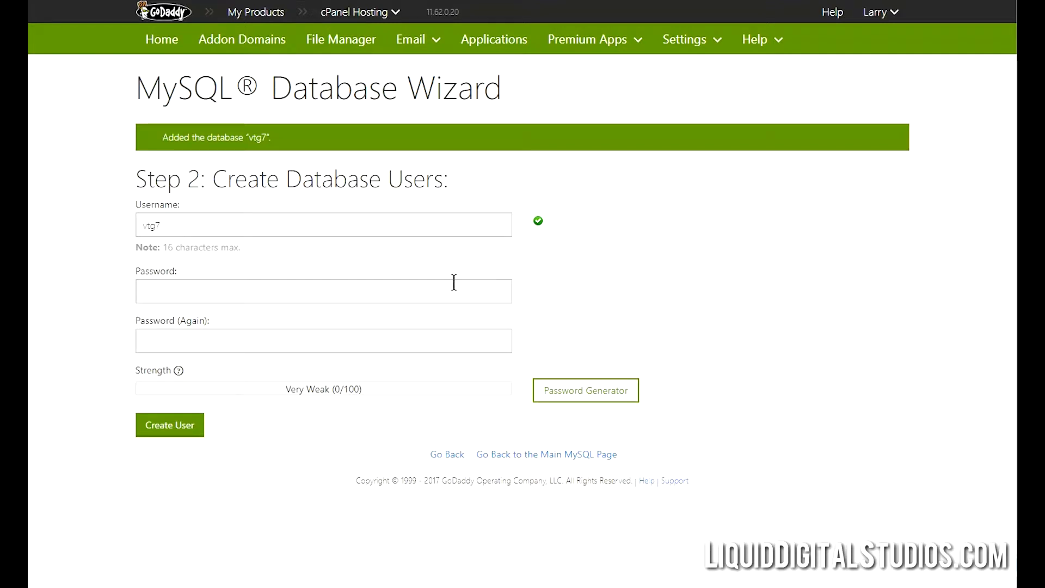
click(424, 286)
key(ctrl+v)
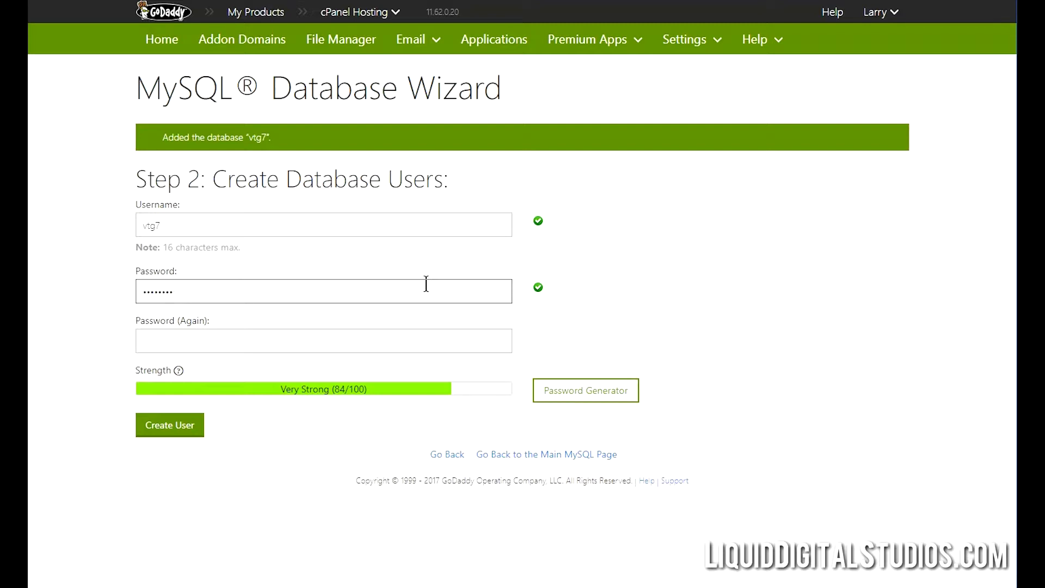
click(330, 349)
key(ctrl+v)
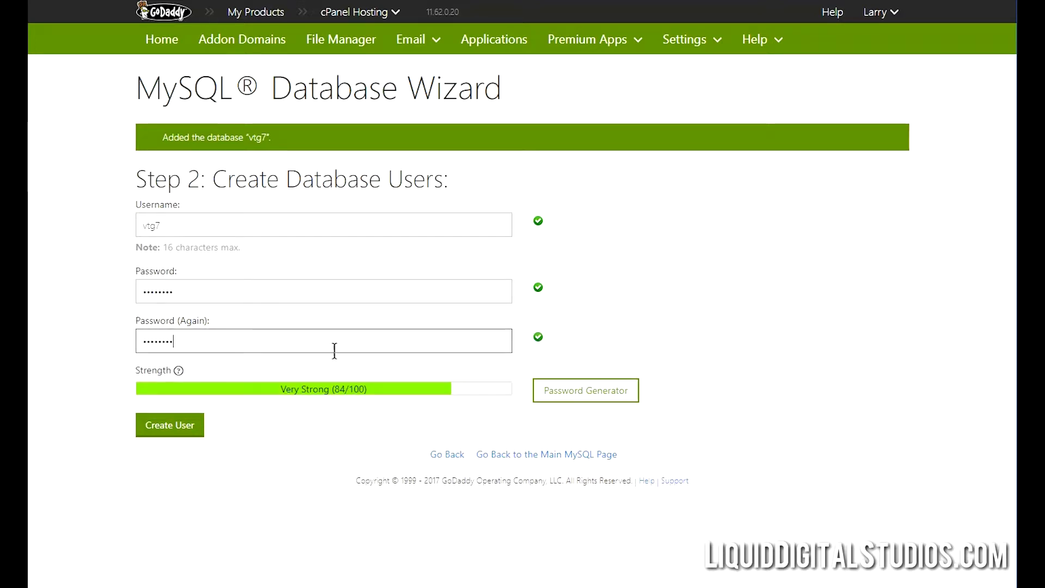
click(192, 432)
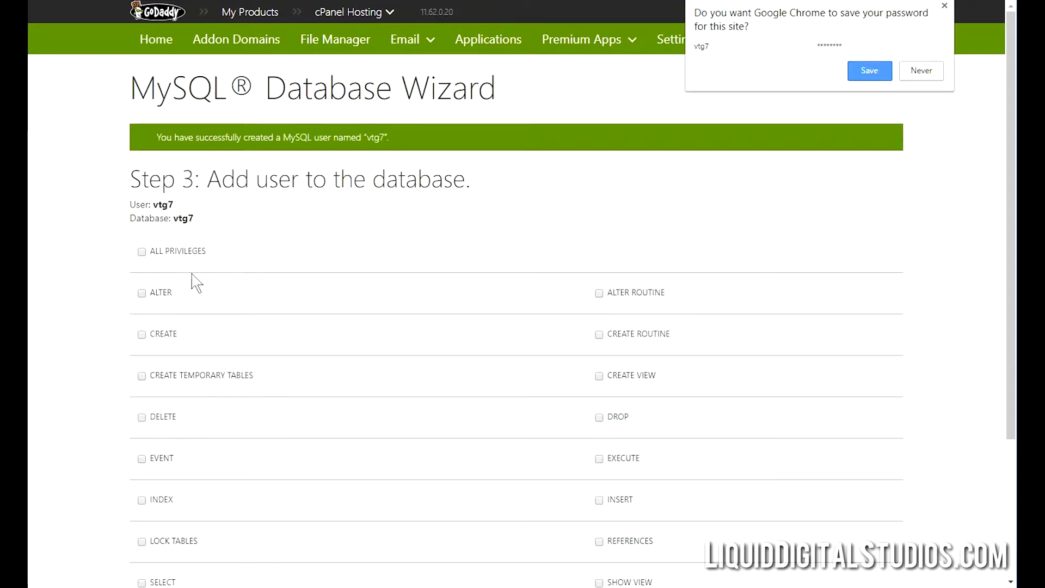
Grant user vtg7 ALL PRIVILEGES on database vtg7, then close the extra Coming Soon tab.
click(142, 252)
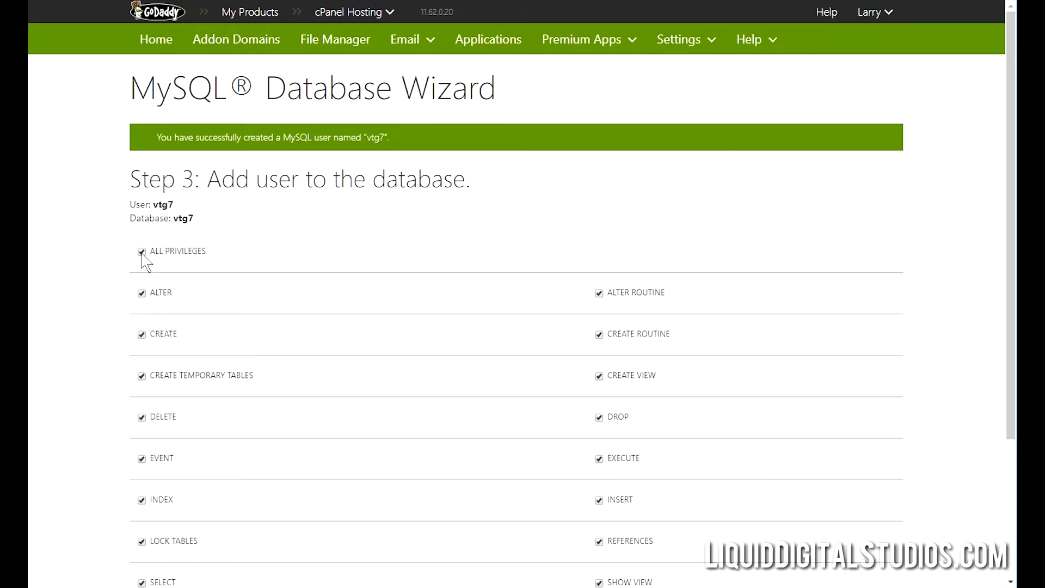
scroll(124, 263, down, 3)
click(149, 488)
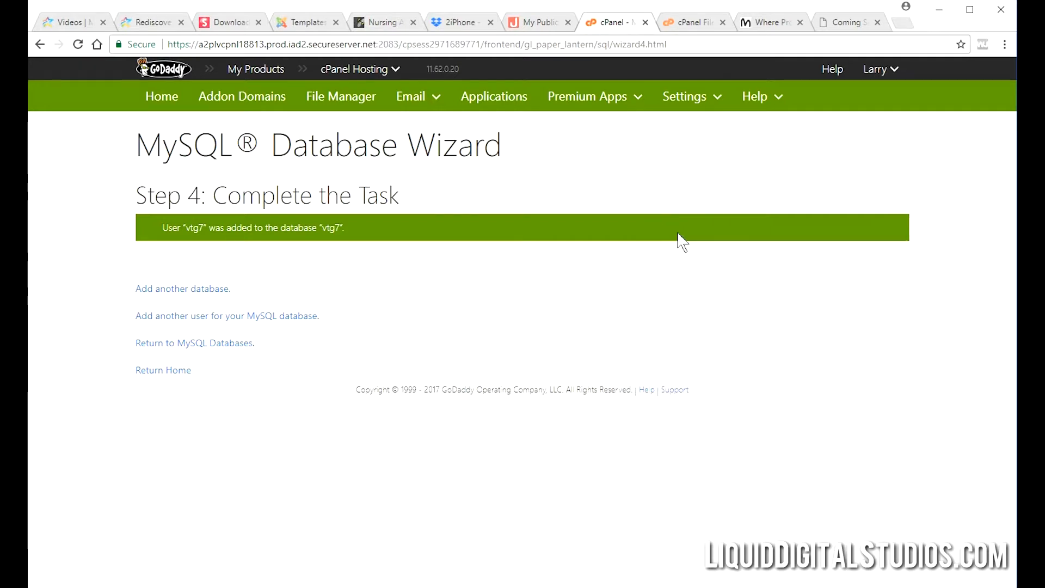
click(877, 23)
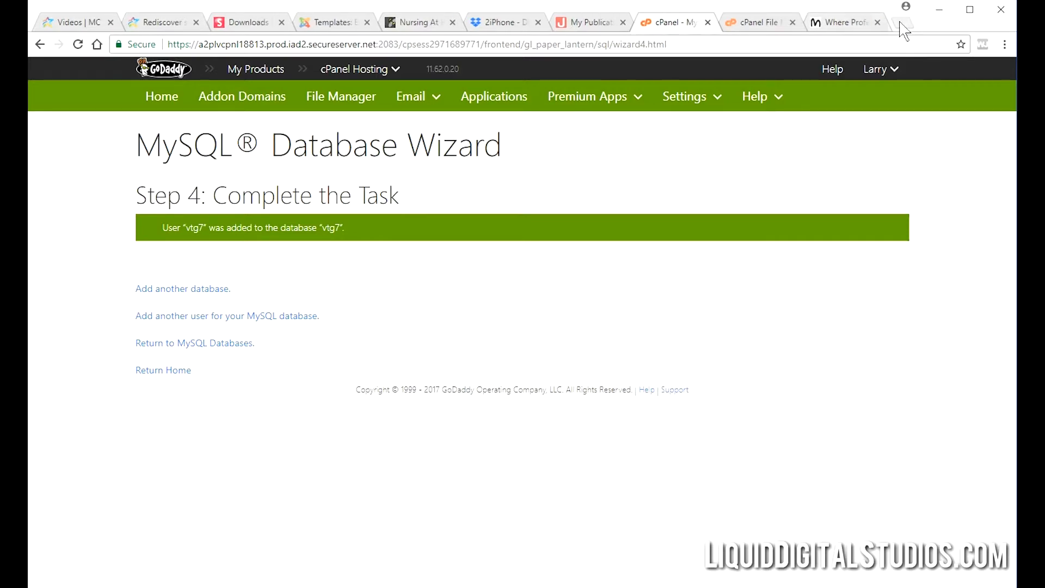
click(902, 23)
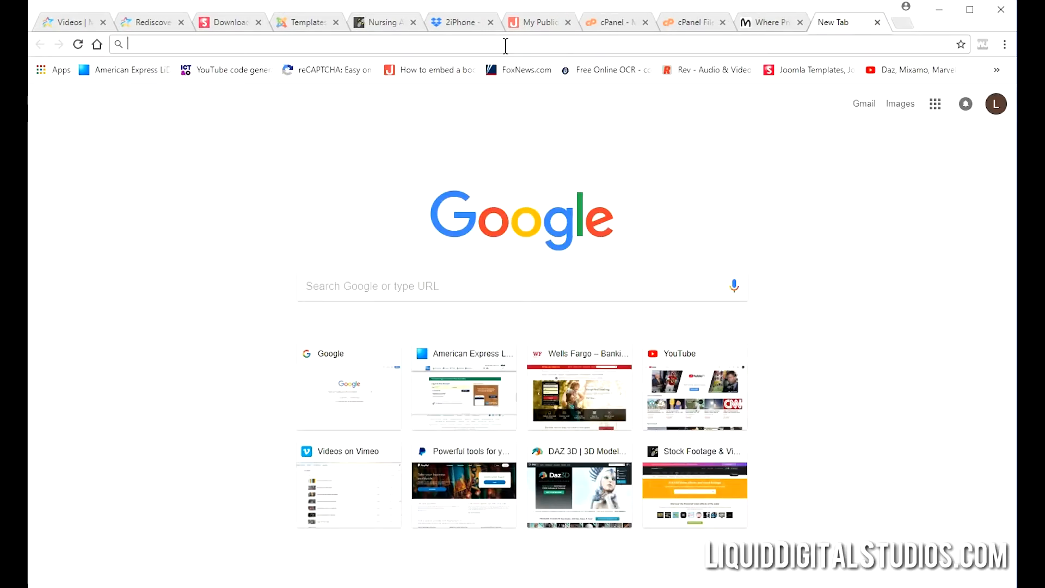
Load new.ld-e.com/vtg7 in the new tab to bring up the Joomla installer.
text(n)
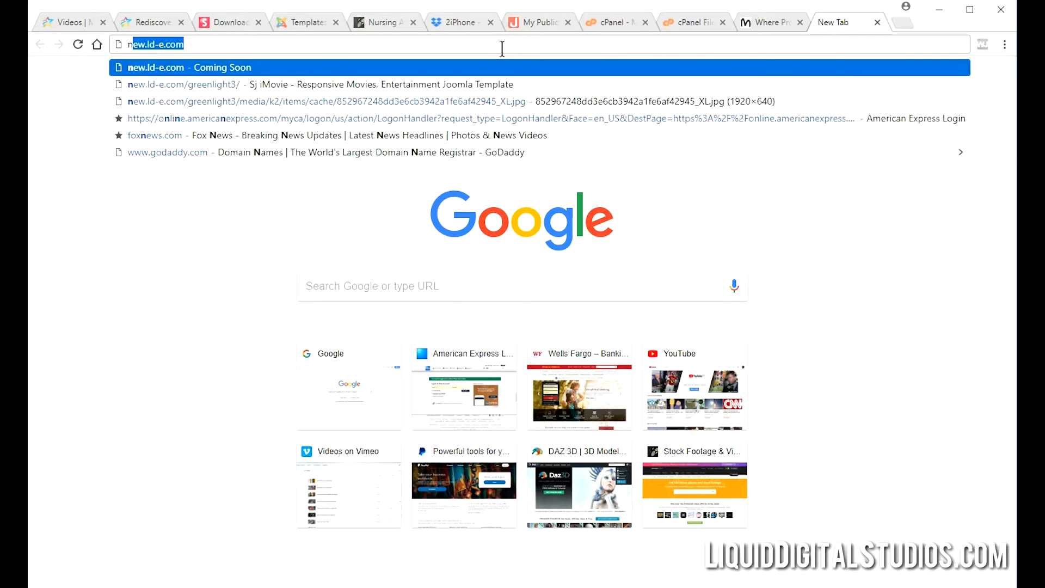
text(ew.ld)
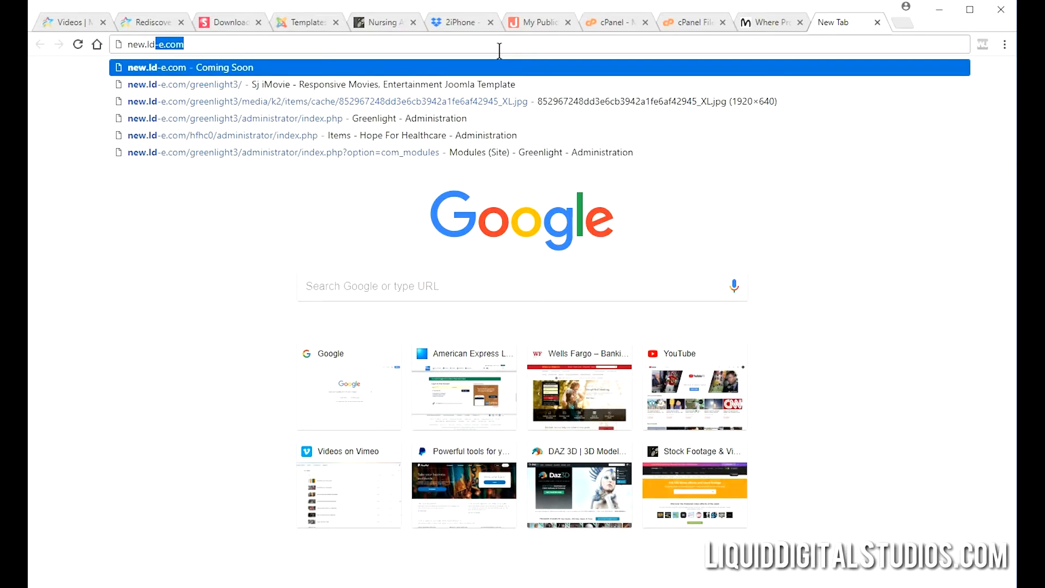
text(-e.com)
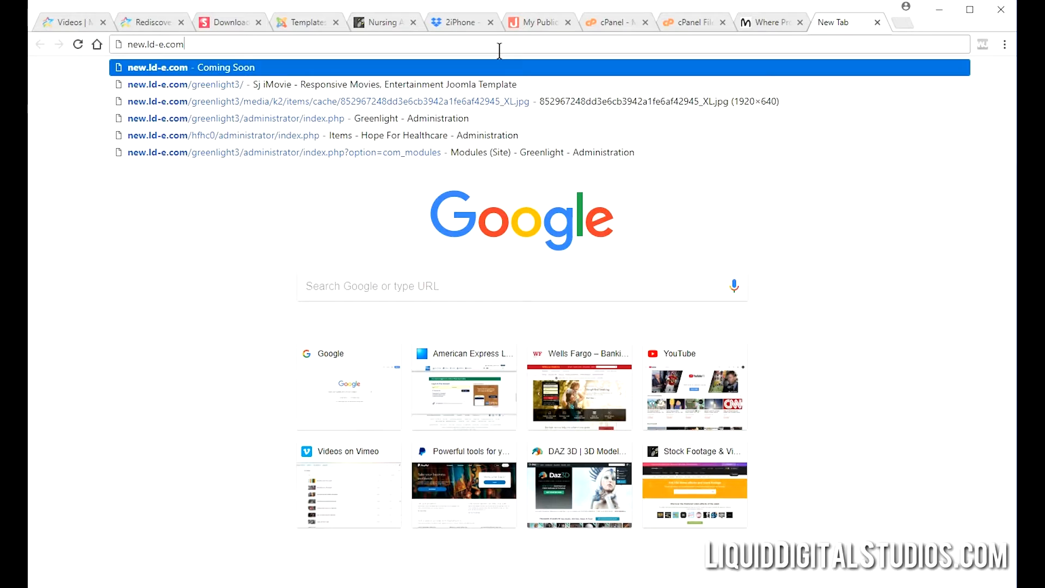
text(/vtg)
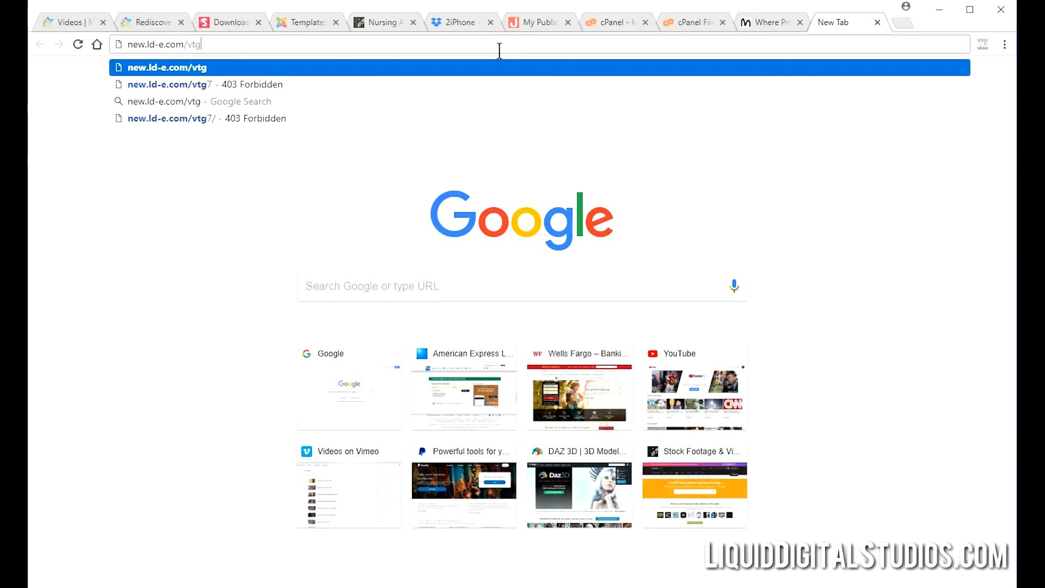
text(7)
key(Return)
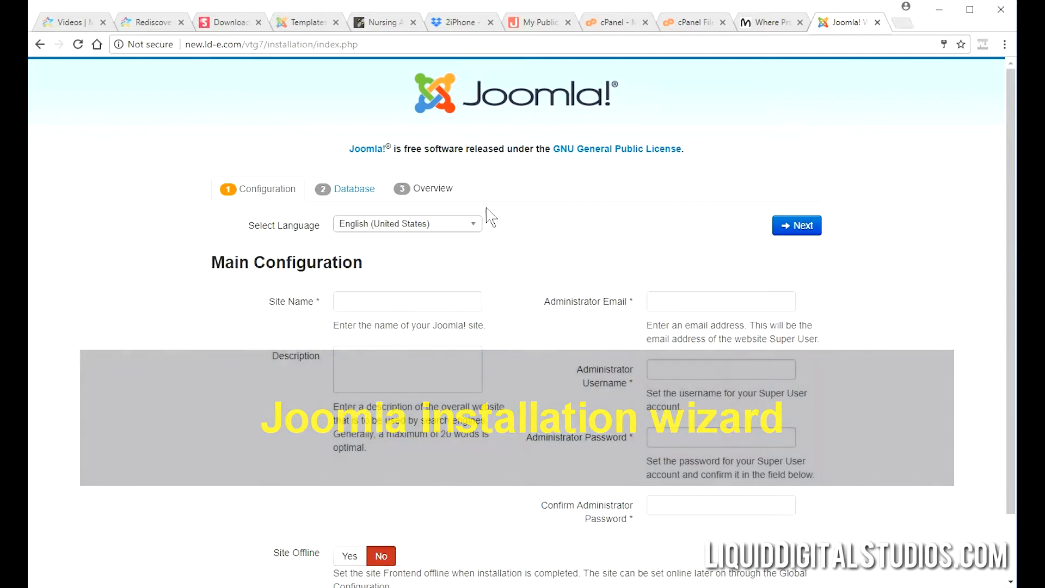
Fill in Site Name VTG7, the administrator e-mail, saved admin username and password, and its confirmation.
click(451, 301)
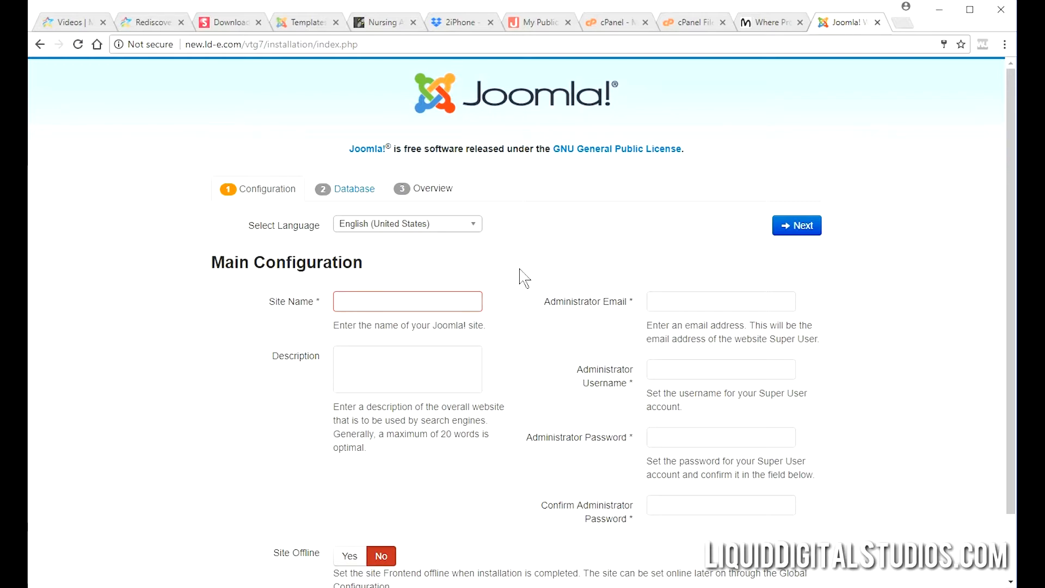
text(VTG7)
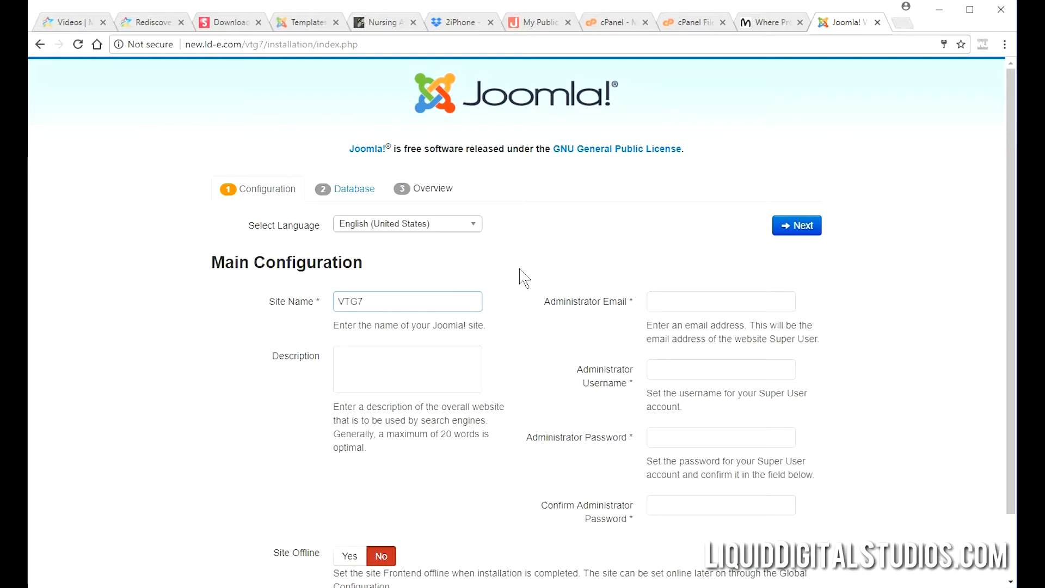
click(720, 296)
click(720, 296)
click(725, 321)
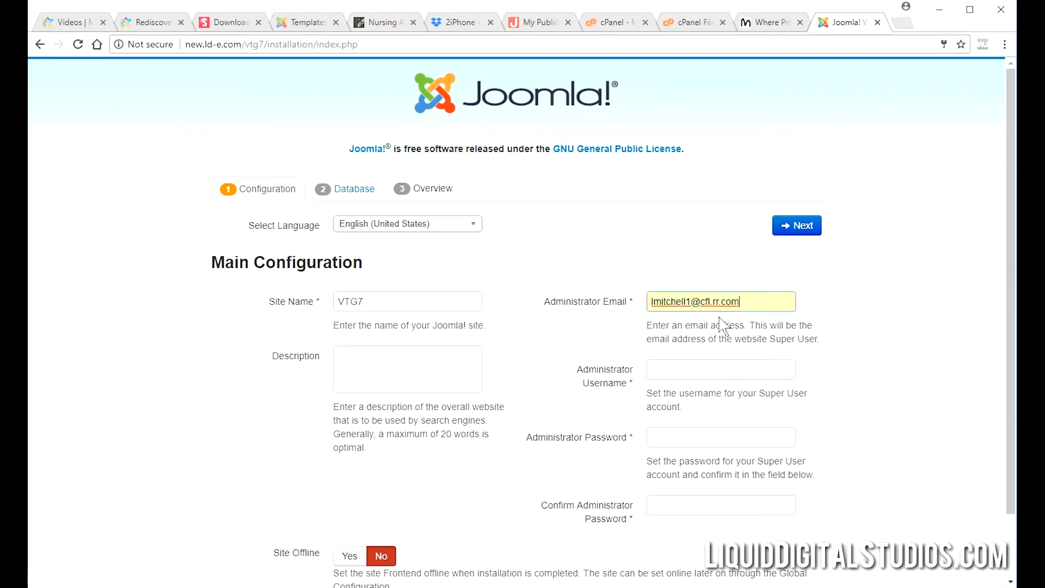
click(756, 371)
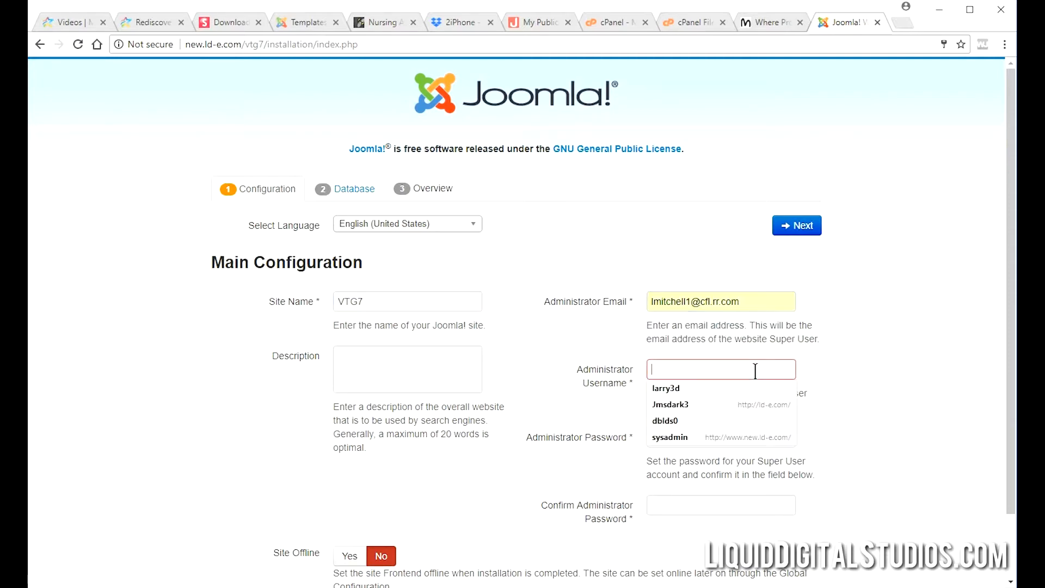
click(748, 384)
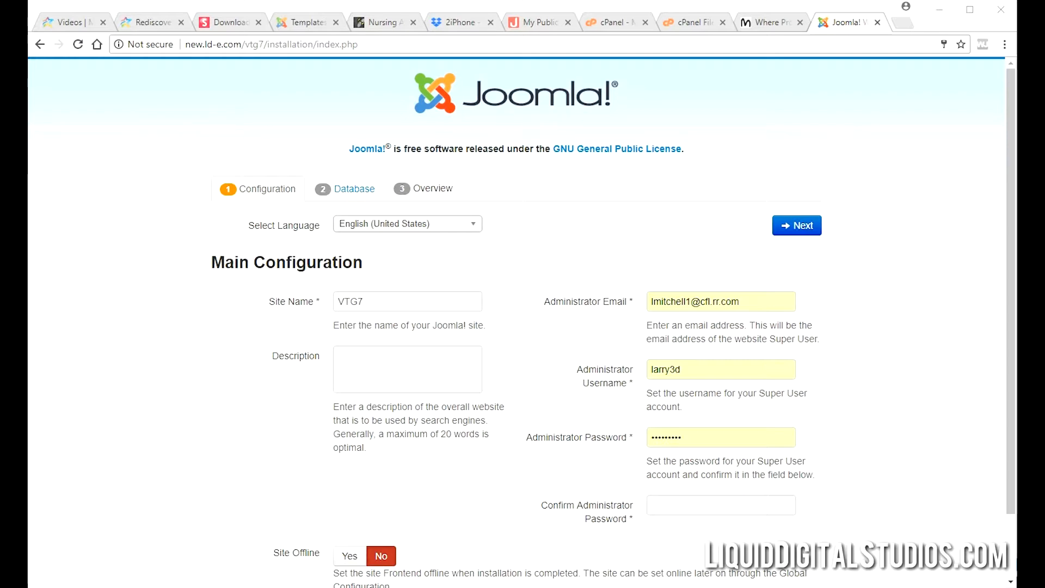
click(698, 512)
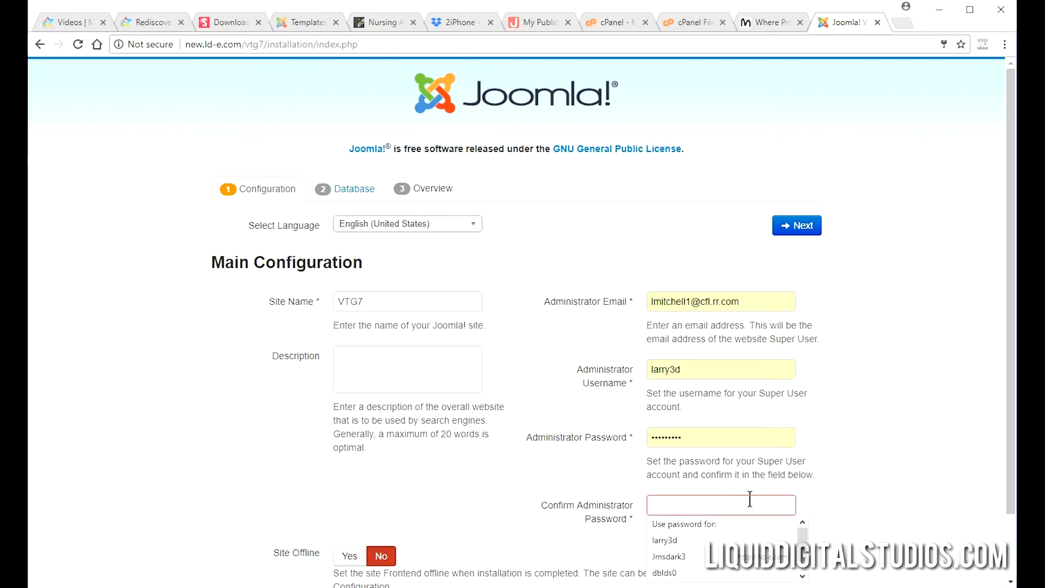
key(ctrl+v)
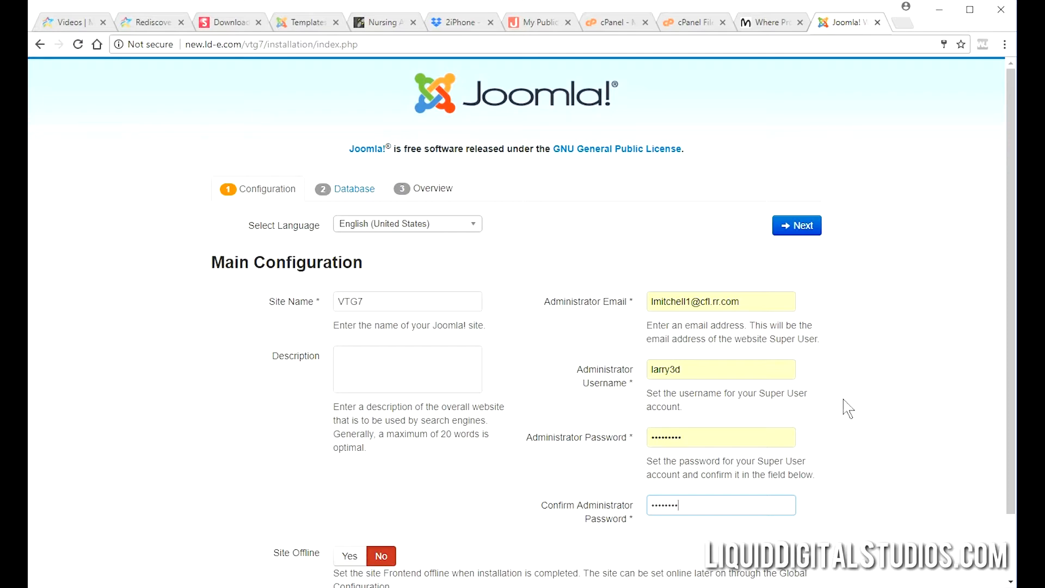
Re-enter the matching confirmation password and advance to the Database Configuration step.
scroll(847, 408, down, 2)
scroll(838, 381, up, 2)
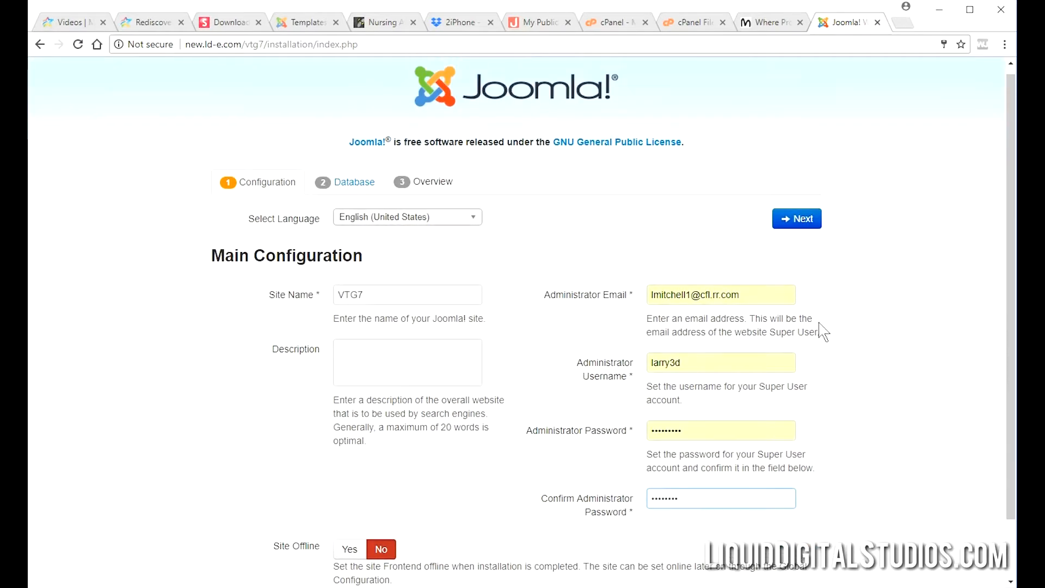
click(811, 224)
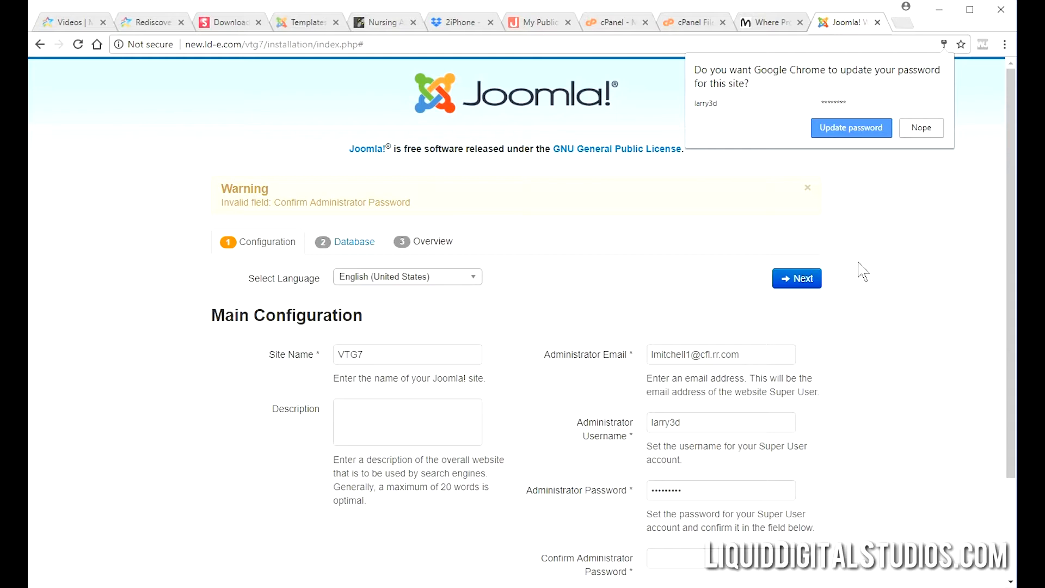
click(882, 271)
scroll(881, 315, down, 2)
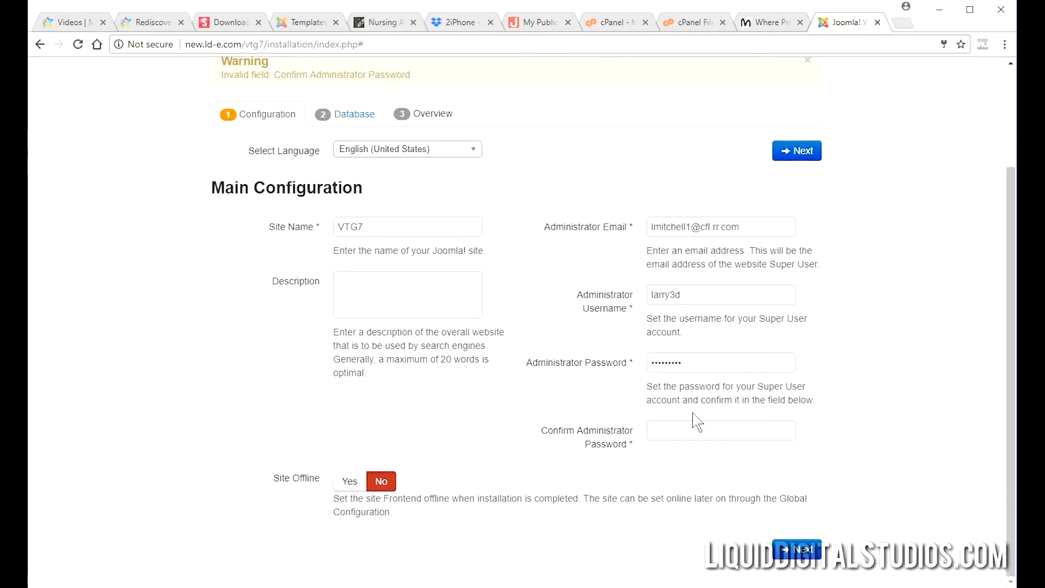
drag(695, 364, 648, 370)
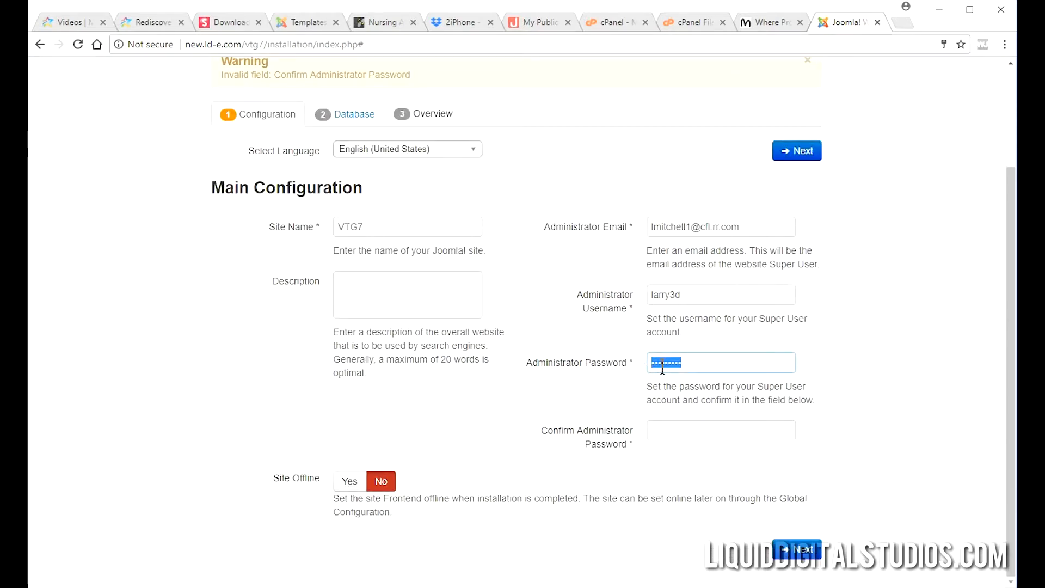
click(694, 431)
key(ctrl+v)
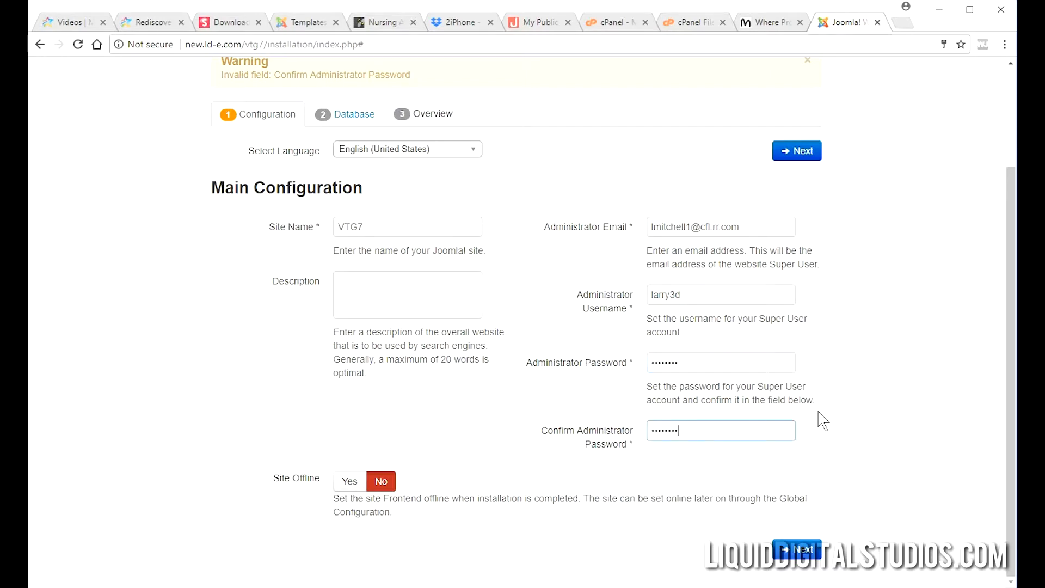
click(805, 155)
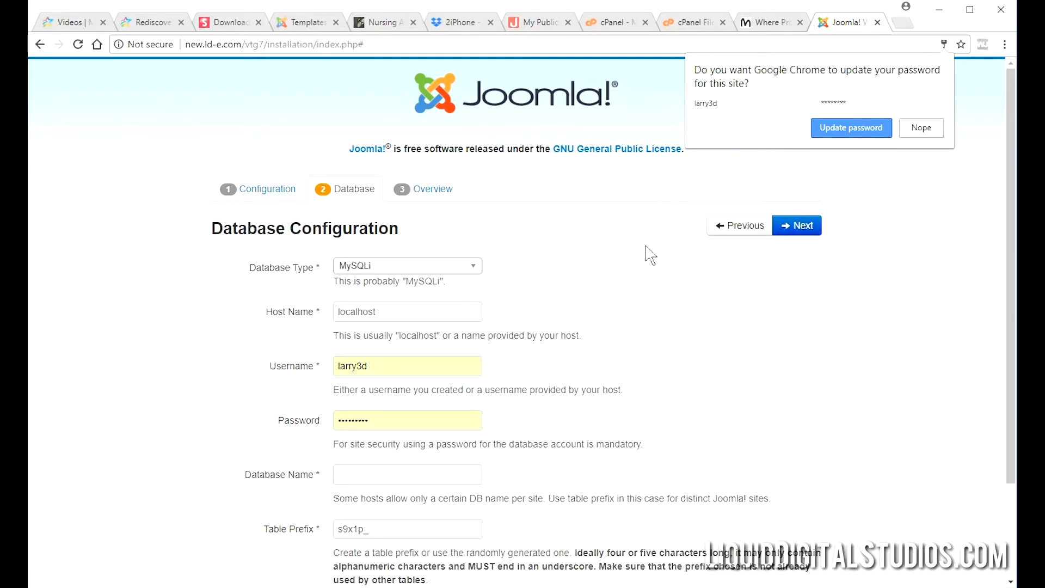
Set database username and database name to vtg7, paste the user's password, and continue to Overview.
click(860, 329)
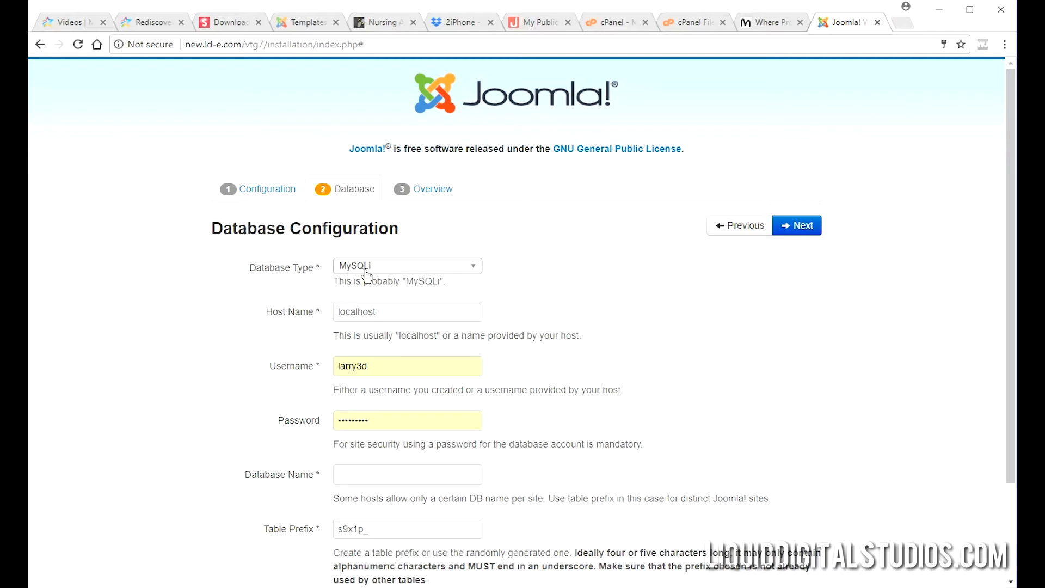
drag(402, 361, 315, 366)
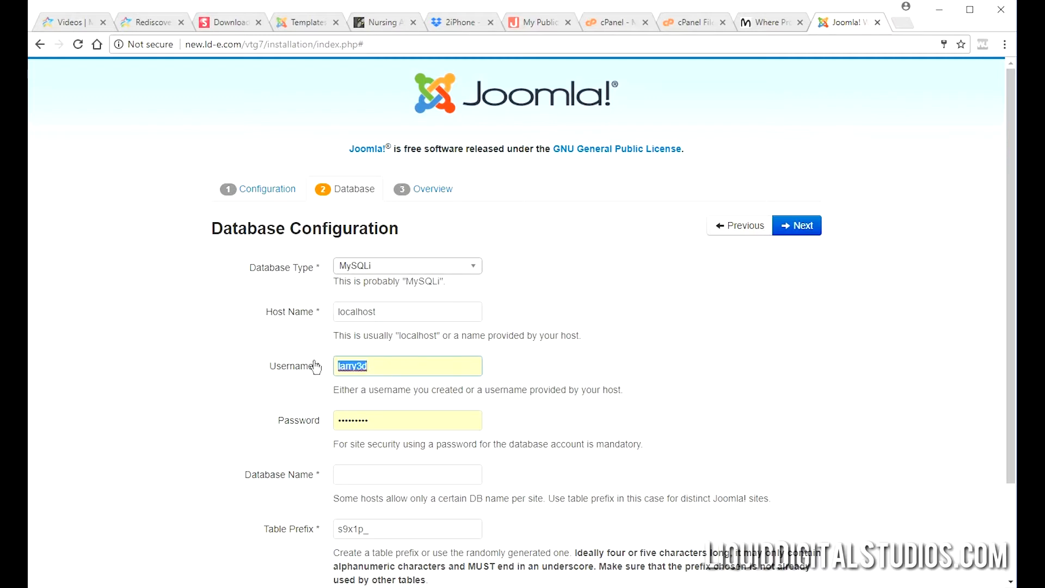
text(vtg7)
click(362, 474)
text(vt)
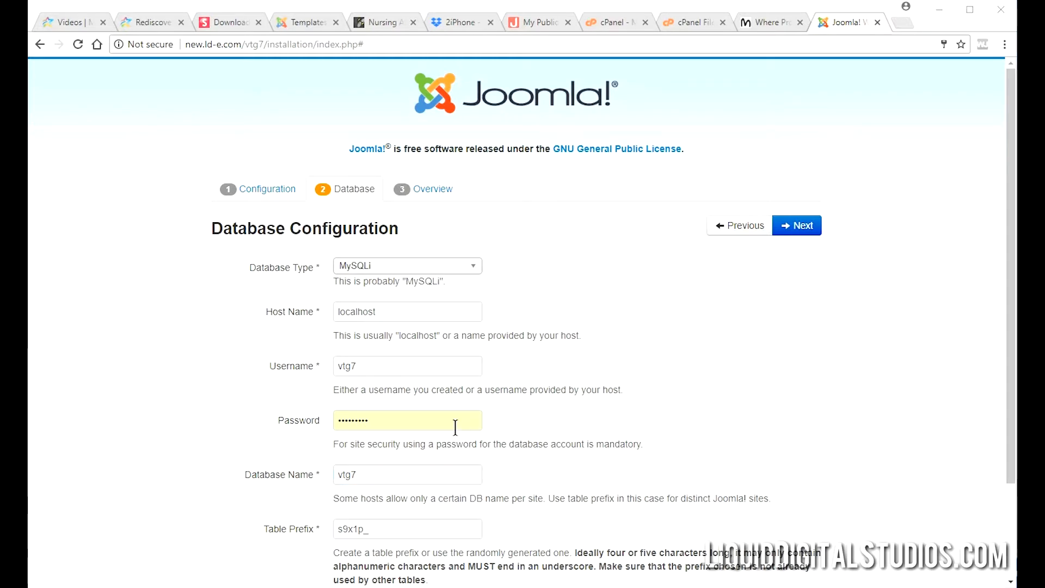
click(293, 421)
key(ctrl+v)
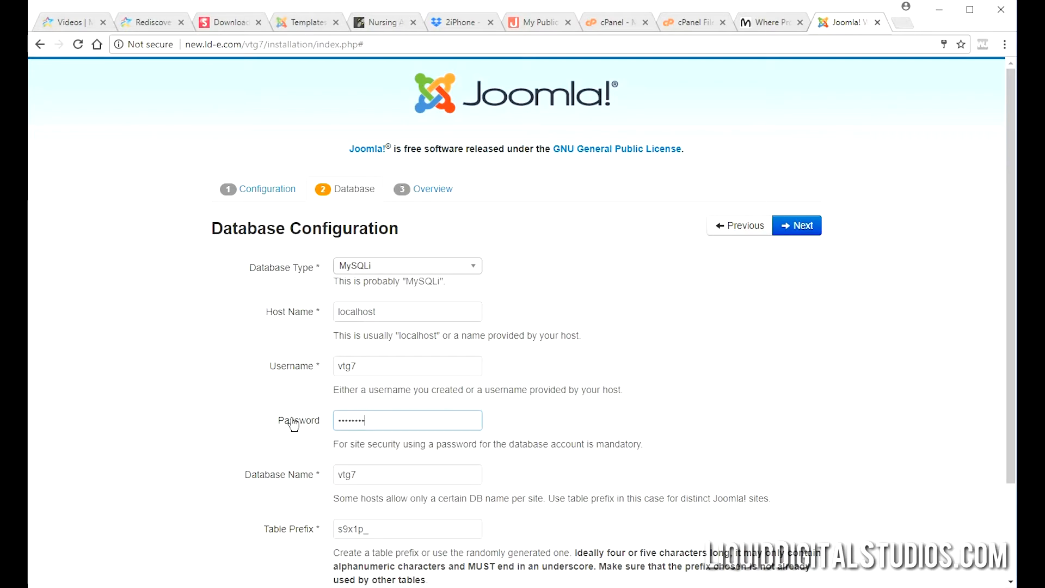
click(693, 390)
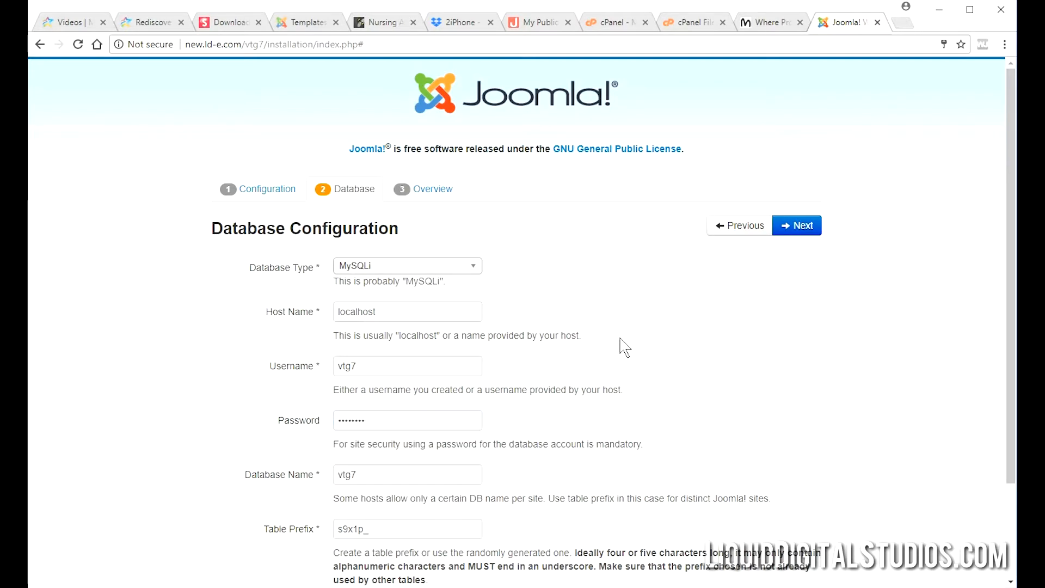
scroll(621, 345, down, 3)
scroll(620, 345, up, 3)
click(803, 226)
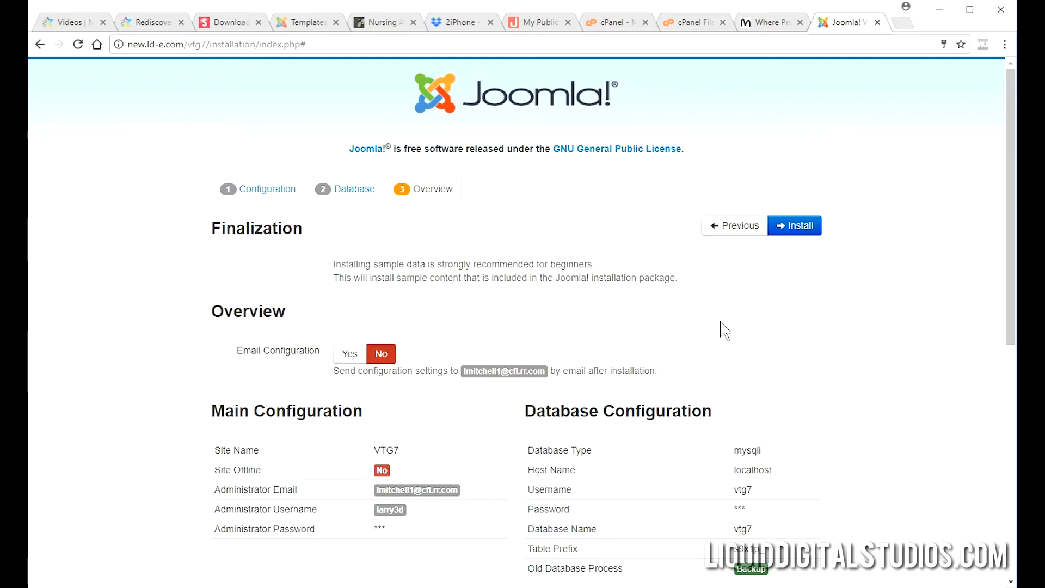
Set Email Configuration and Include Passwords in Email to Yes, then install Joomla.
scroll(726, 331, down, 1)
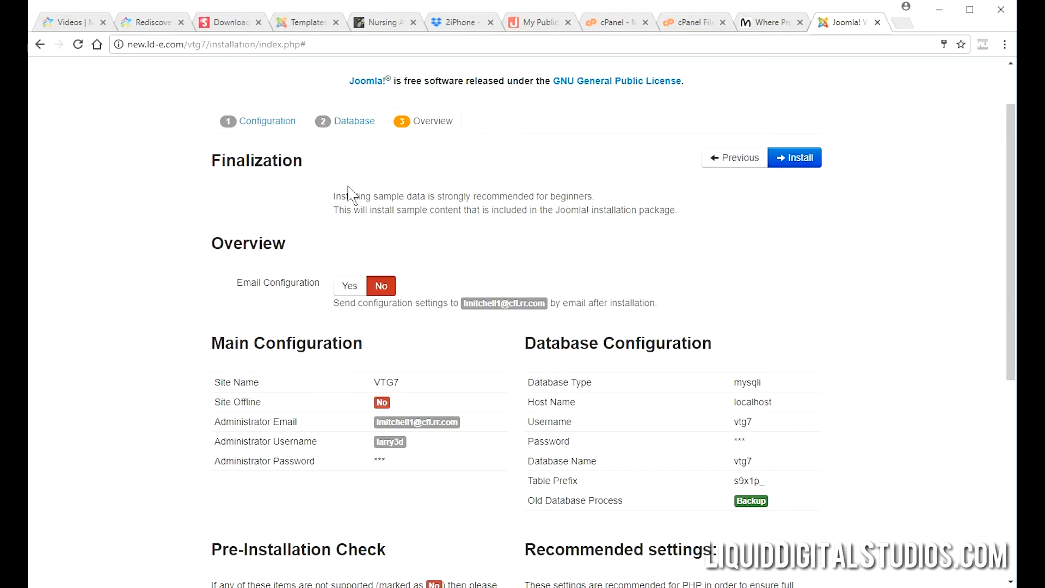
click(351, 287)
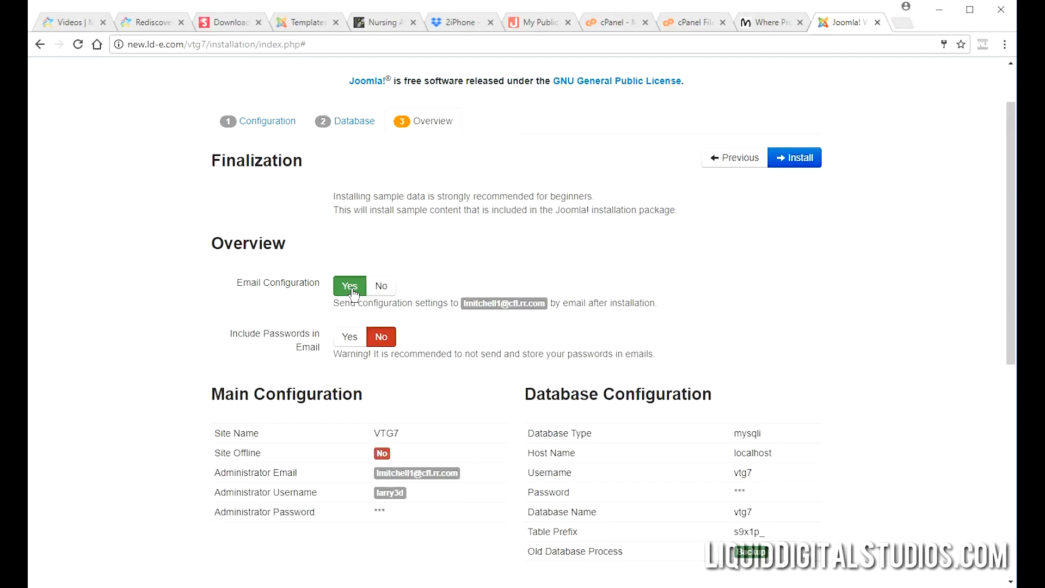
click(349, 340)
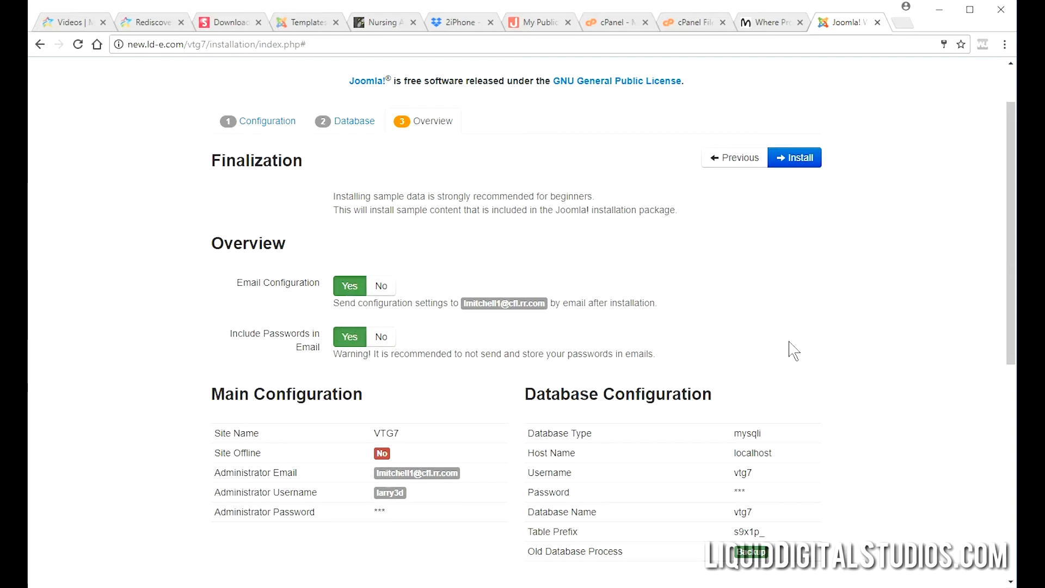
scroll(825, 326, down, 8)
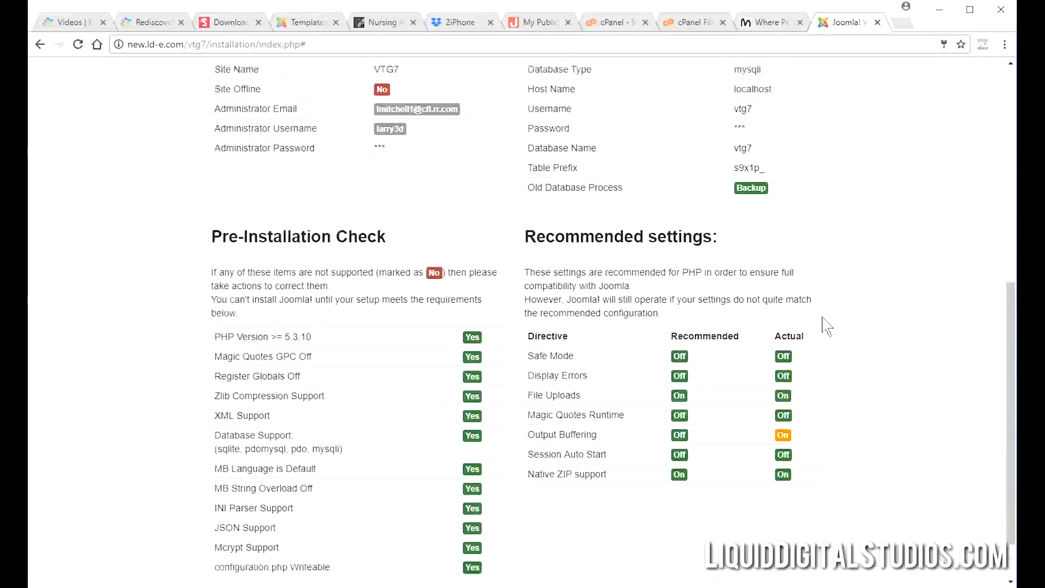
scroll(841, 329, up, 8)
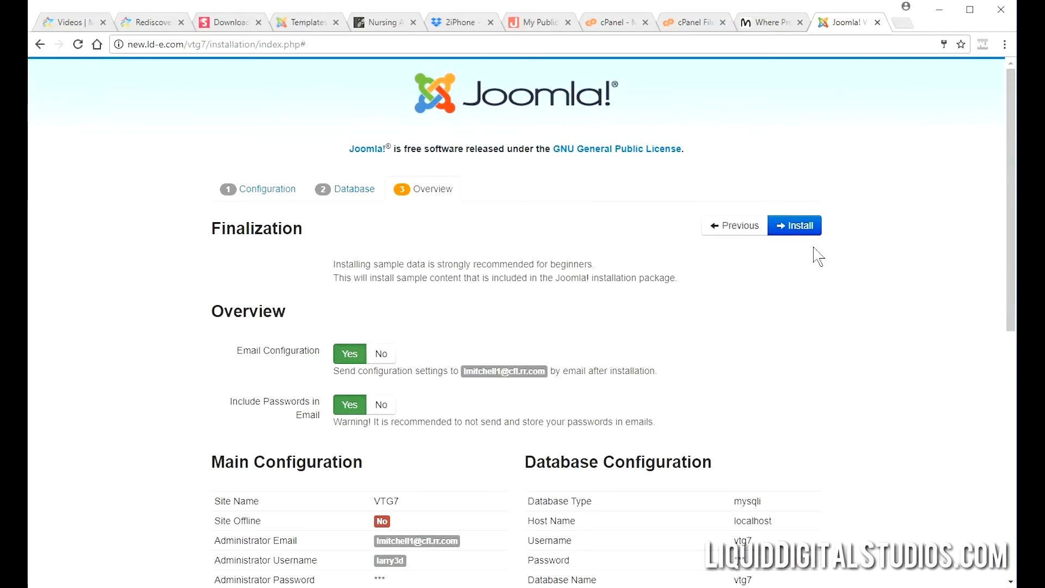
click(807, 231)
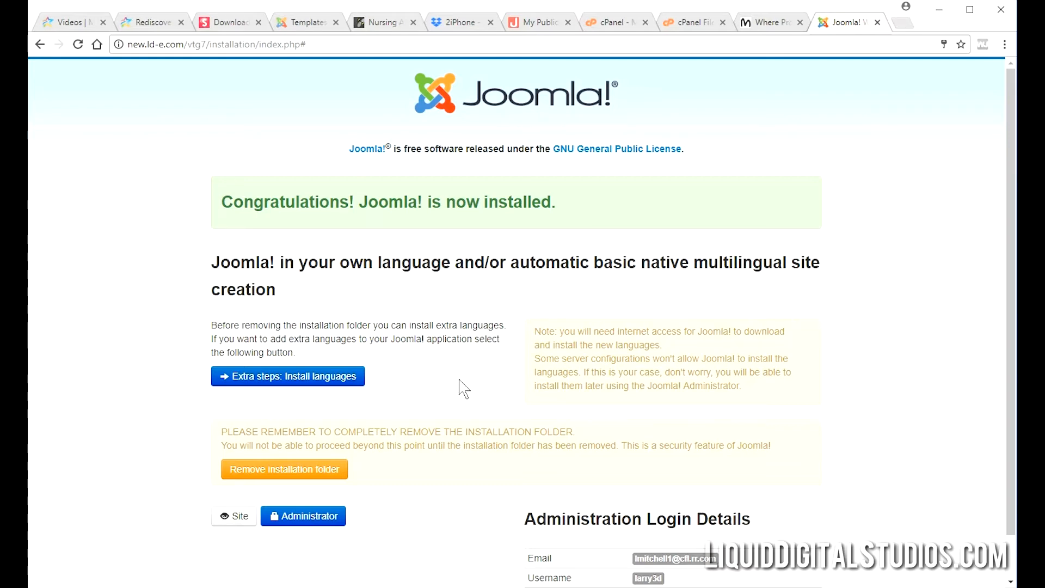
Remove the installation folder and go to the administrator login at new.ld-e.com/vtg7/administrator.
click(337, 479)
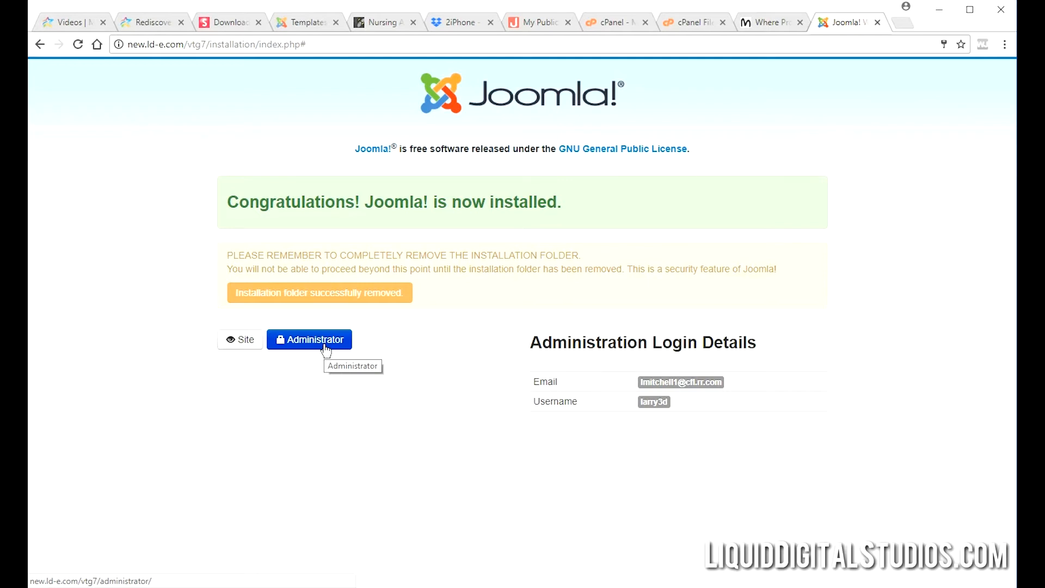
click(325, 346)
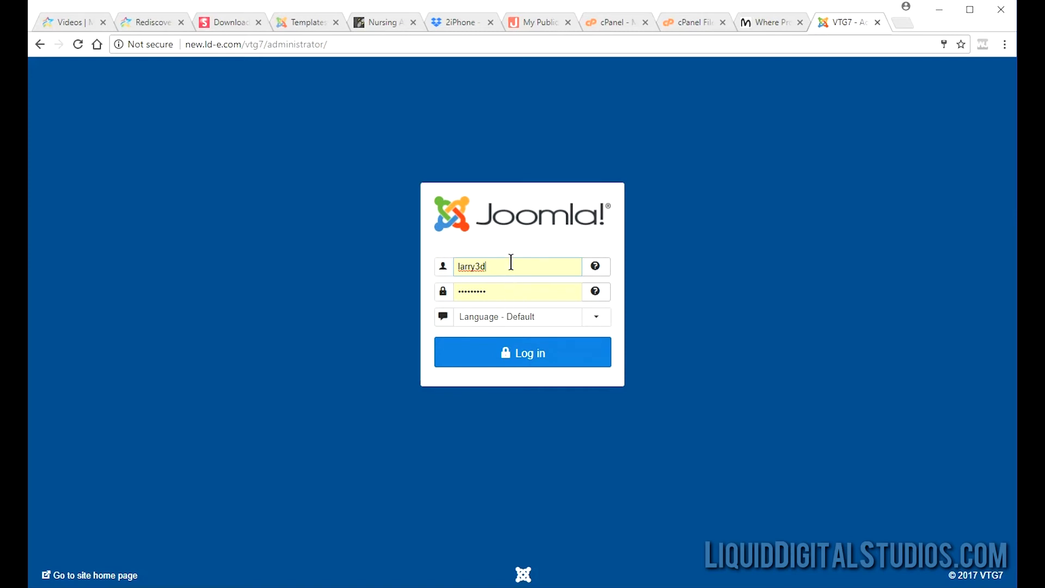
Log in to the Joomla administrator after correcting the autofilled password, and update Chrome's saved password.
click(532, 360)
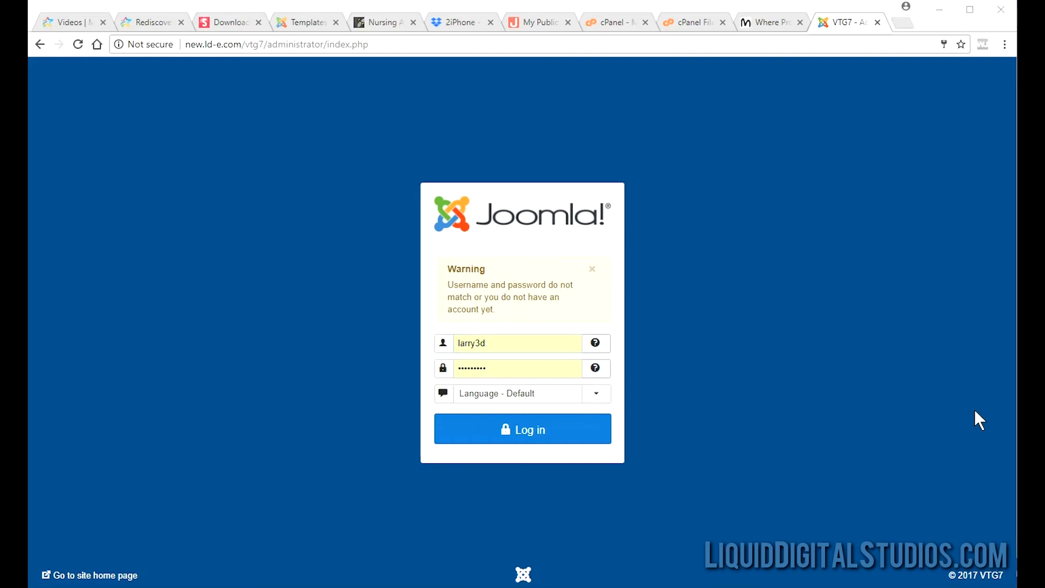
drag(509, 366, 445, 375)
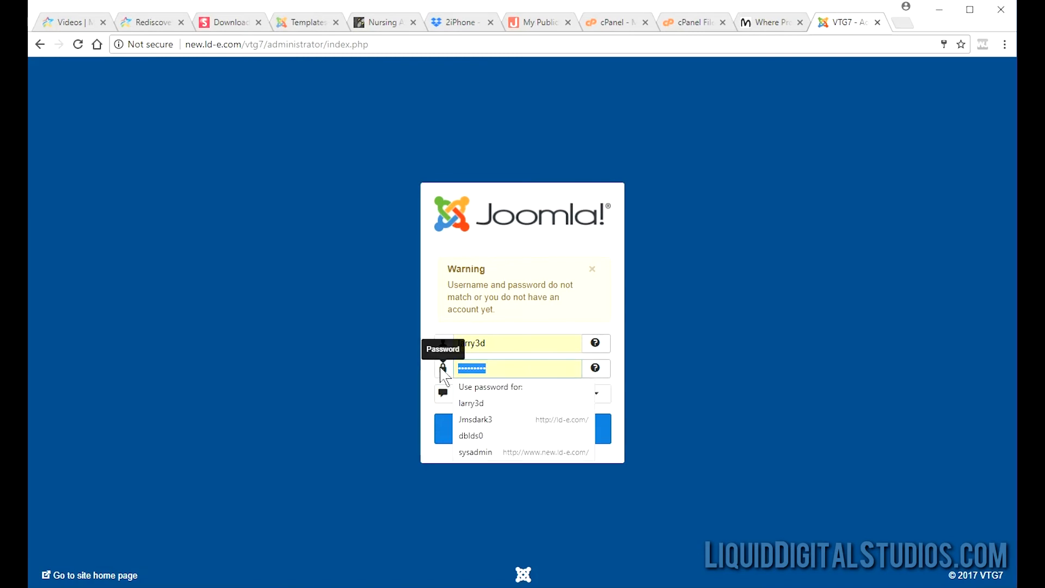
click(519, 437)
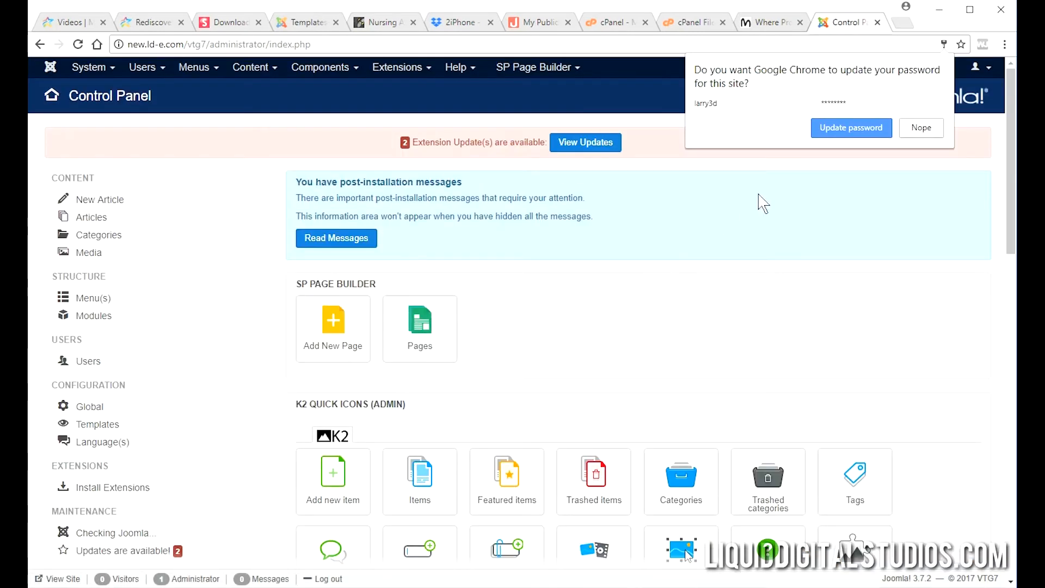
click(838, 136)
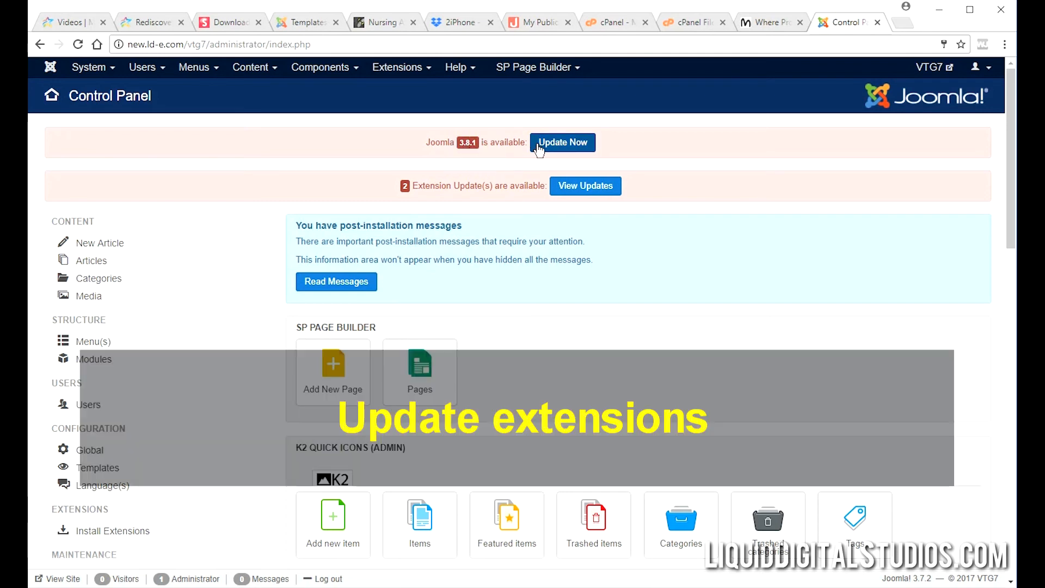
Install both pending language package updates, including French 3.8.1.1, then return to the Control Panel.
click(591, 195)
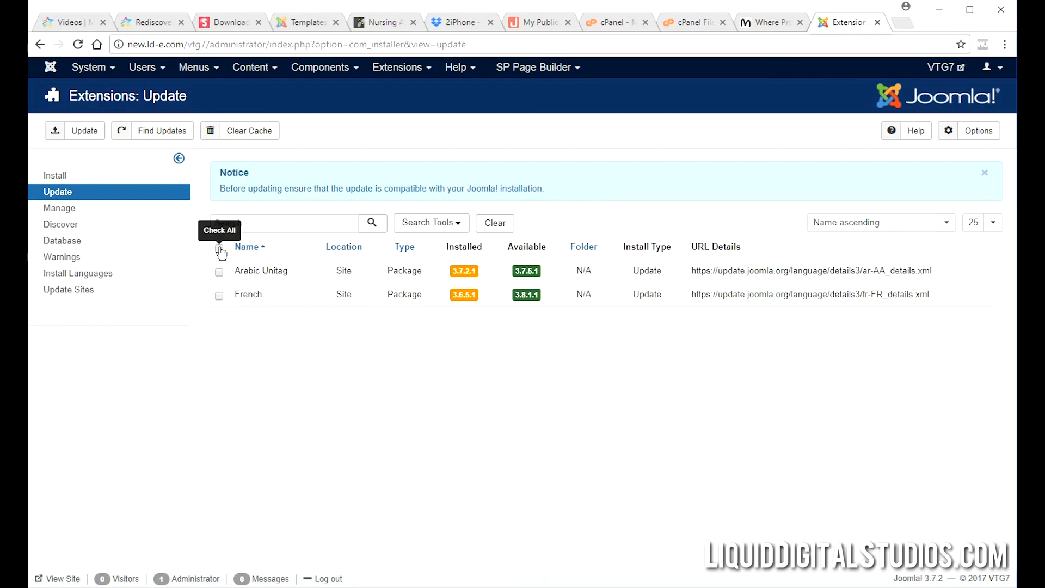
click(96, 136)
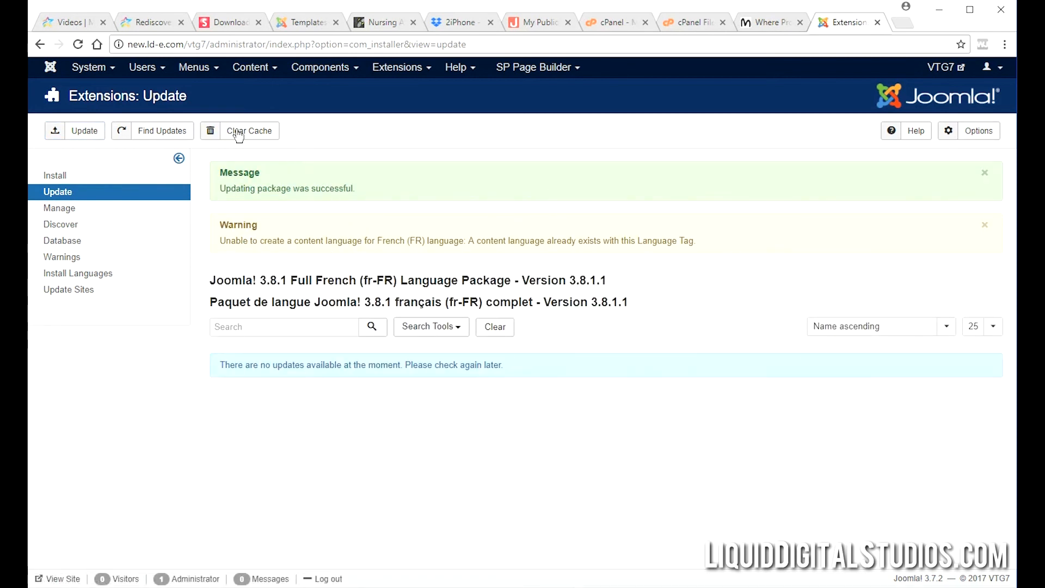
mouse_move(87, 68)
click(85, 87)
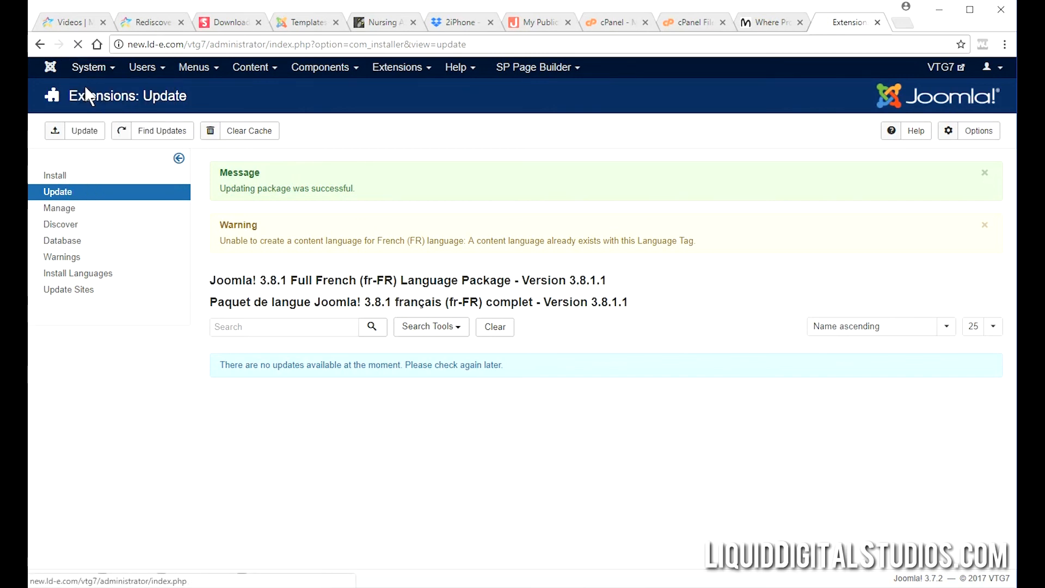